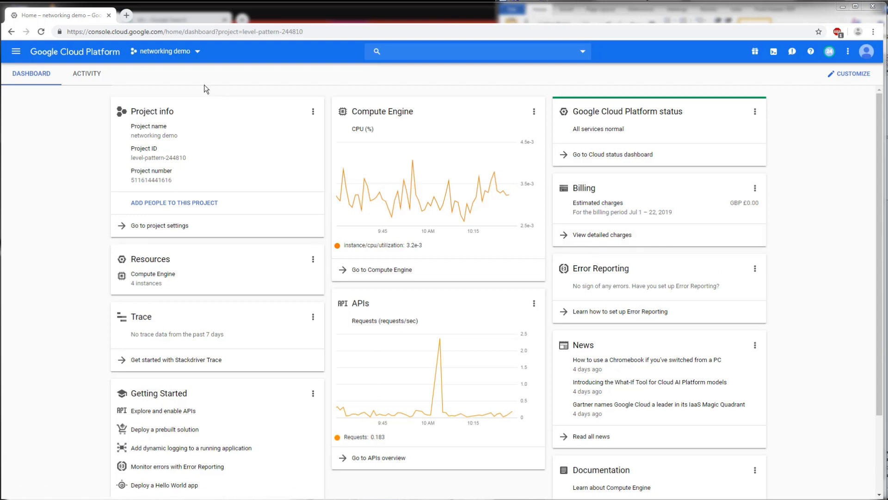
Step: Select the networking demo project from the recent projects
click(168, 54)
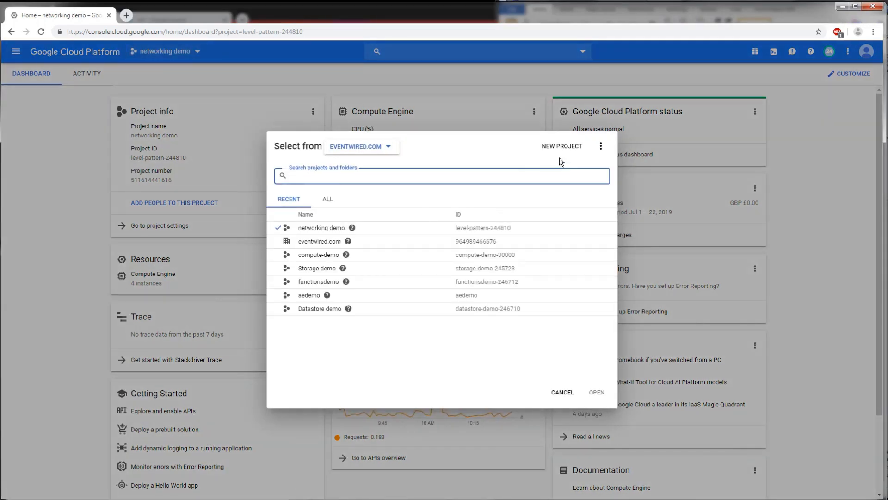
click(328, 232)
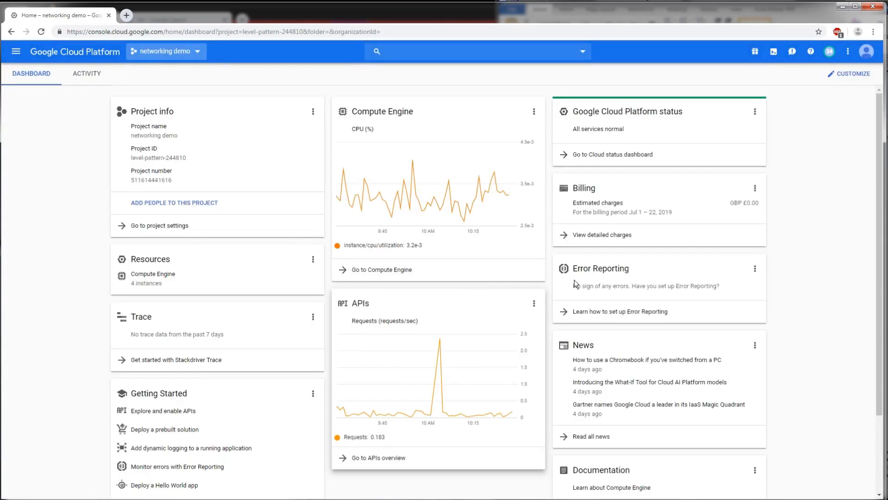
Step: Switch to Word and read the HTTP(S) load balancer demo's routing diagram, architecture diagram and list of setup tasks
key(alt+Tab)
scroll(736, 295, up, 10)
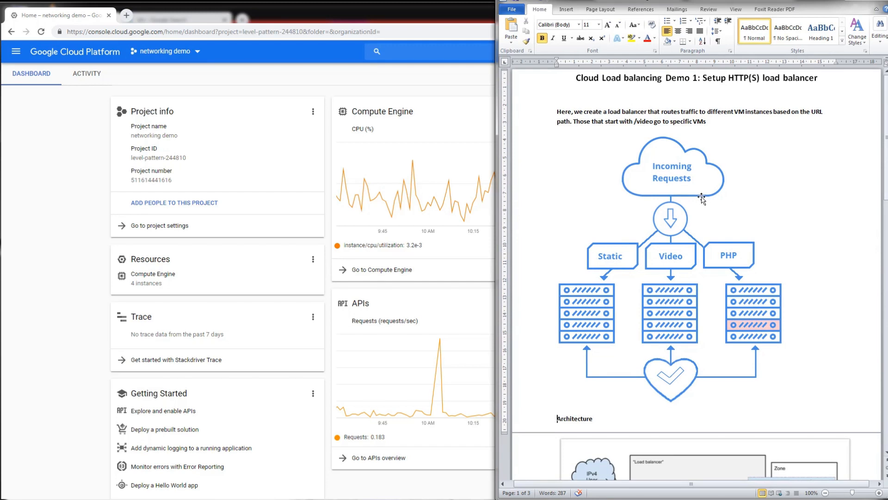
click(753, 124)
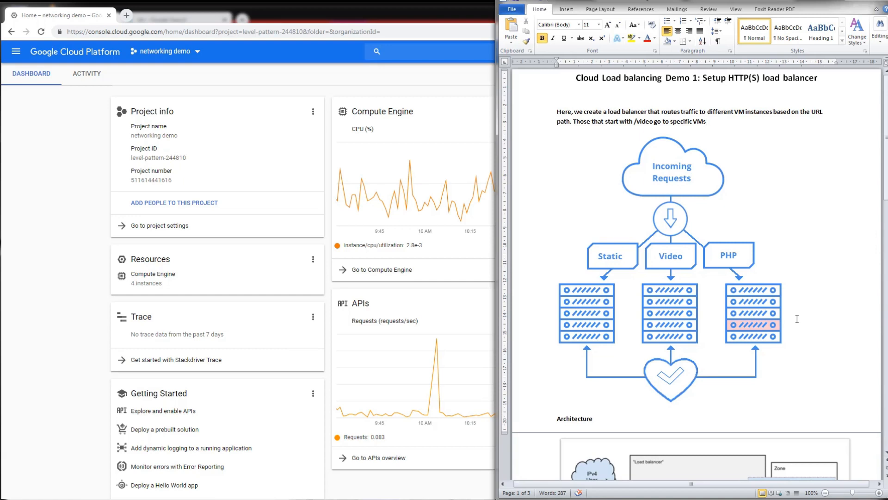
scroll(782, 291, down, 8)
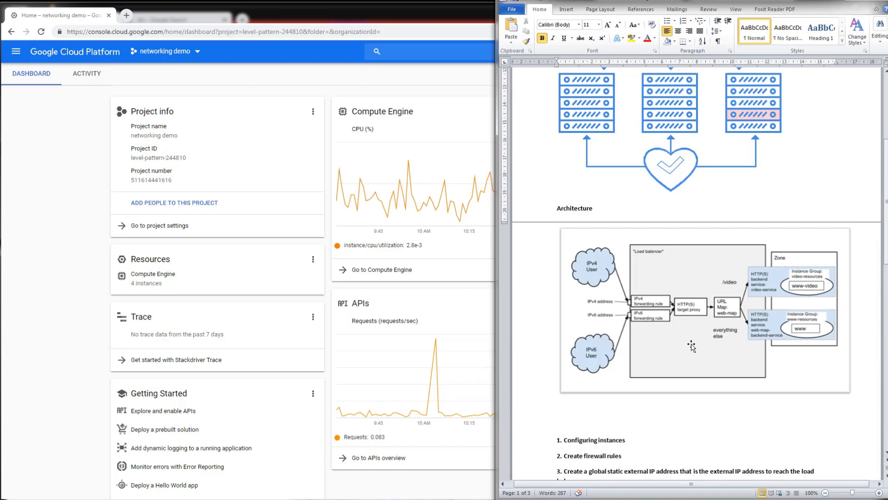
scroll(691, 347, down, 3)
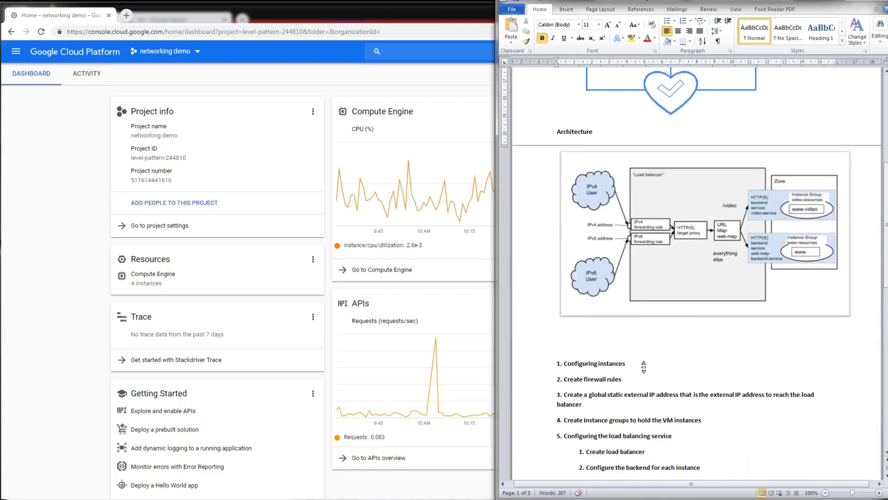
Step: Switch to the Google Cloud console in Chrome and start creating a new Compute Engine VM instance
click(59, 216)
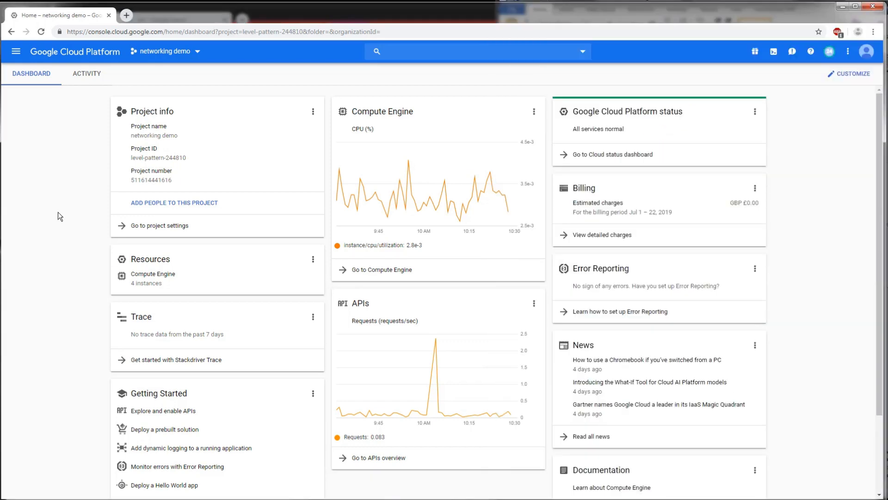
click(16, 51)
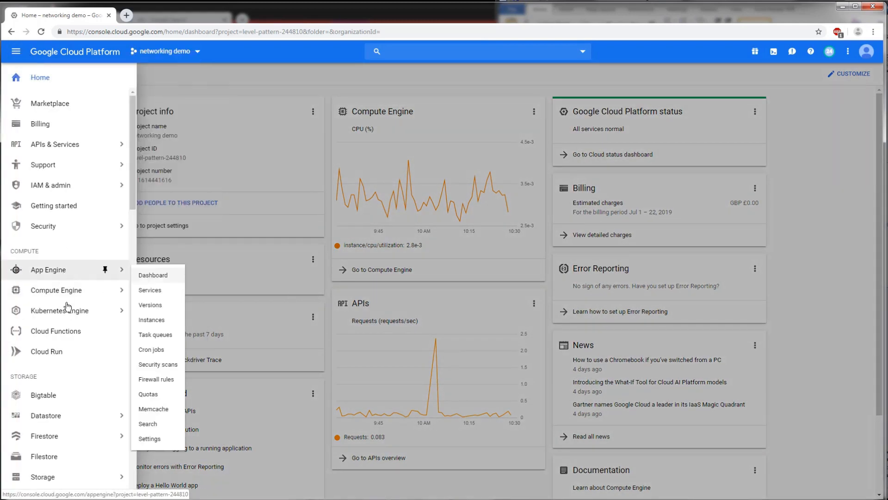
mouse_move(68, 300)
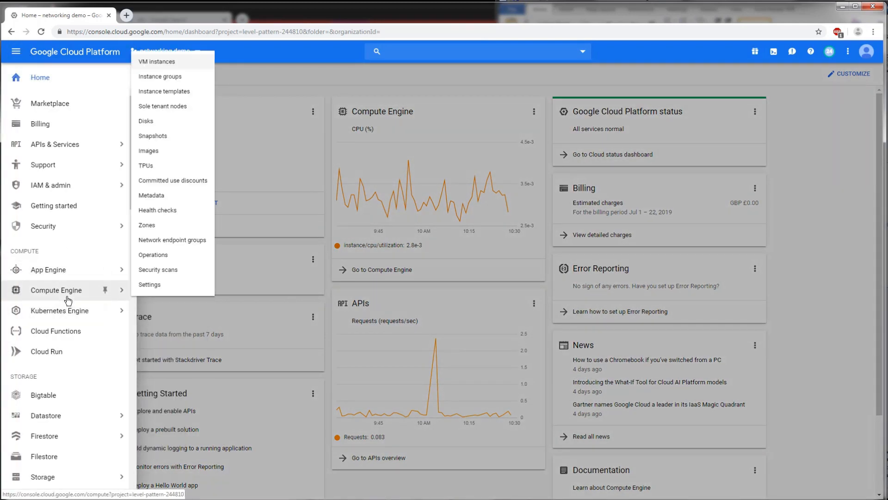
click(179, 67)
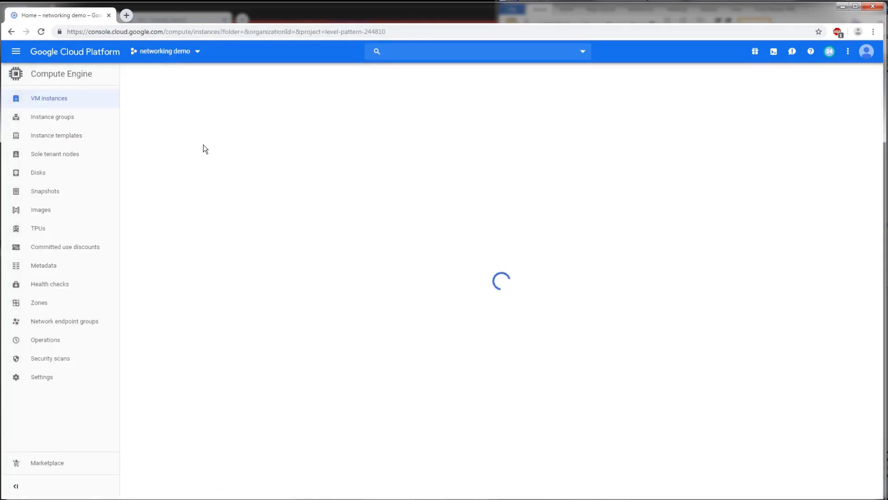
click(245, 79)
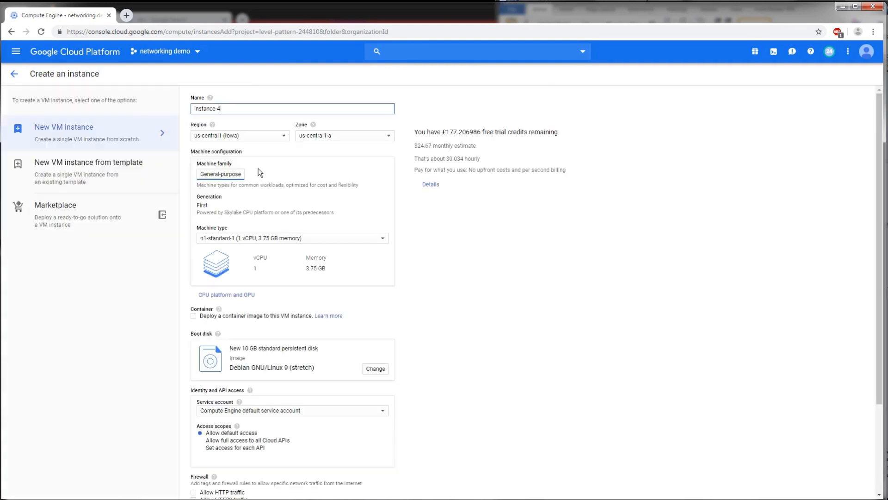
Step: Name the new instance www and set its zone to us-central1-b
triple_click(239, 110)
text(www)
click(365, 136)
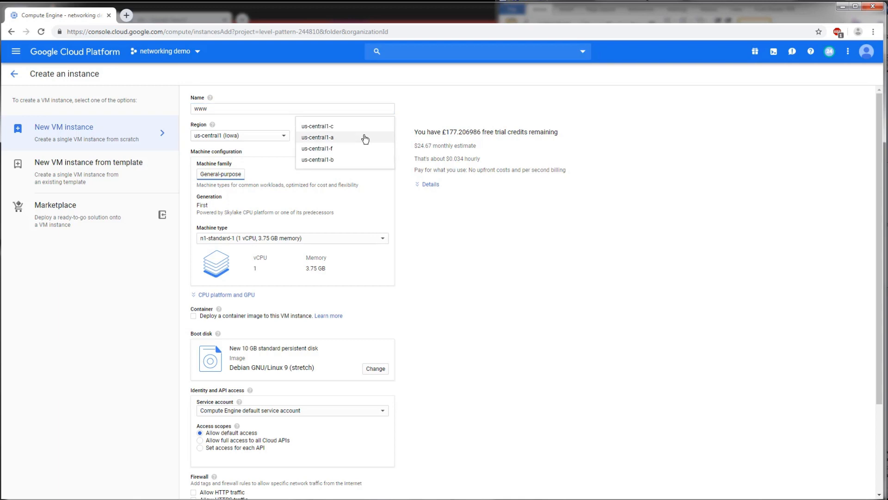
click(361, 163)
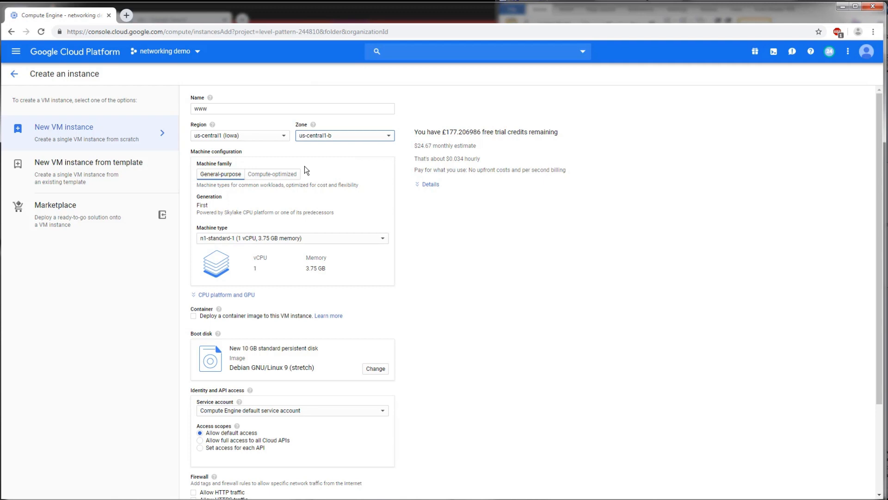
Step: Allow HTTP traffic through the firewall for the new instance and give it the network tag http-tag
scroll(273, 227, down, 5)
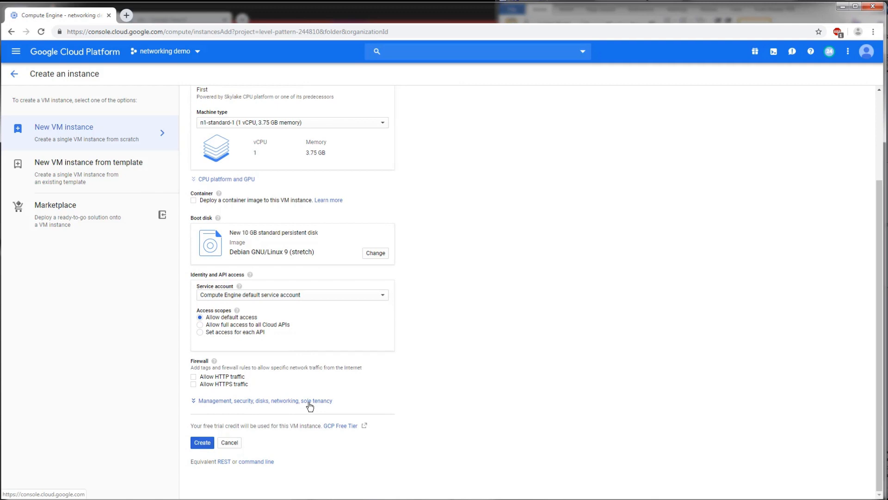
click(310, 401)
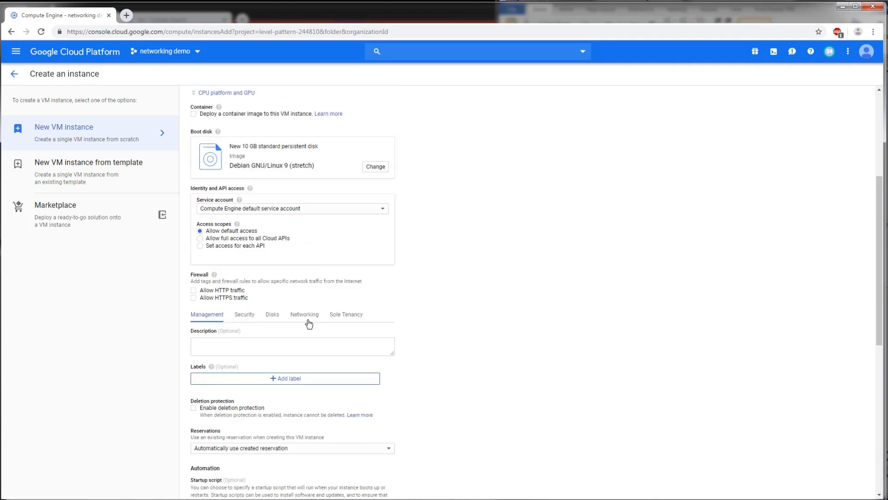
click(308, 323)
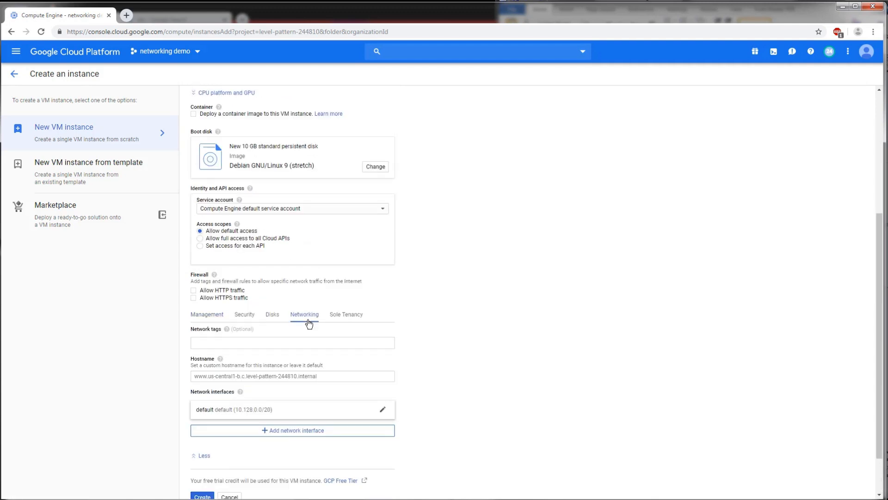
scroll(309, 323, down, 2)
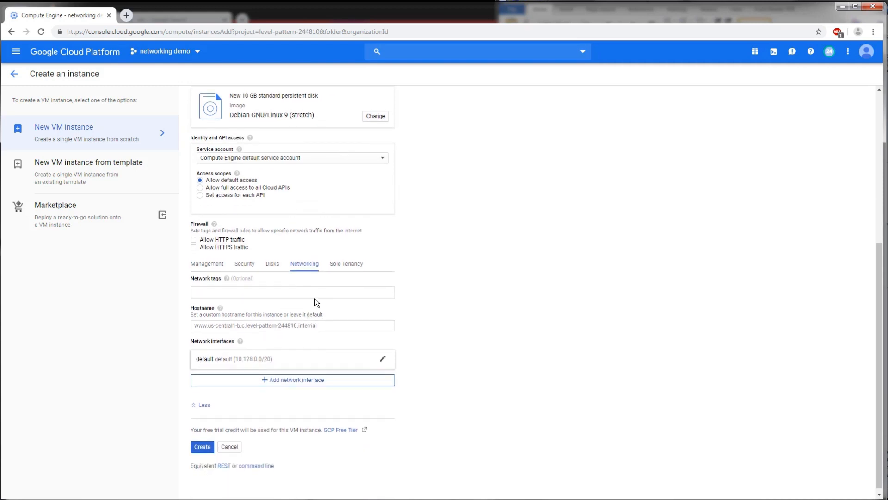
click(317, 295)
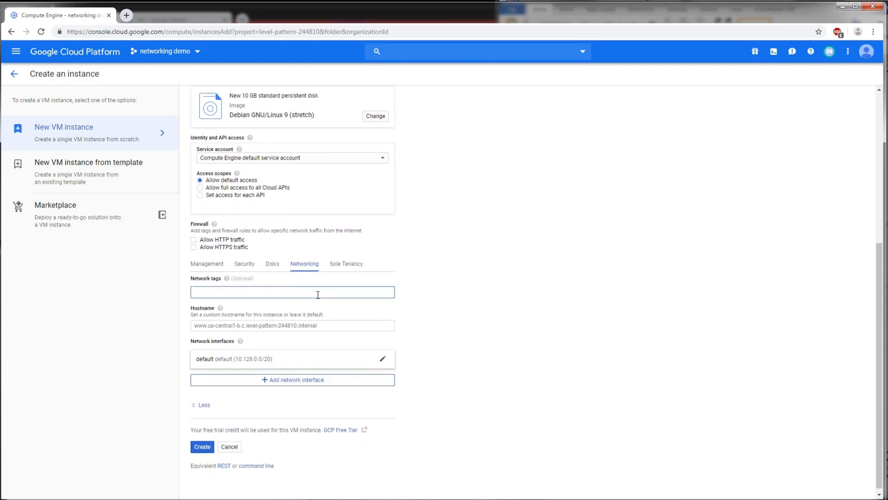
click(236, 242)
click(243, 292)
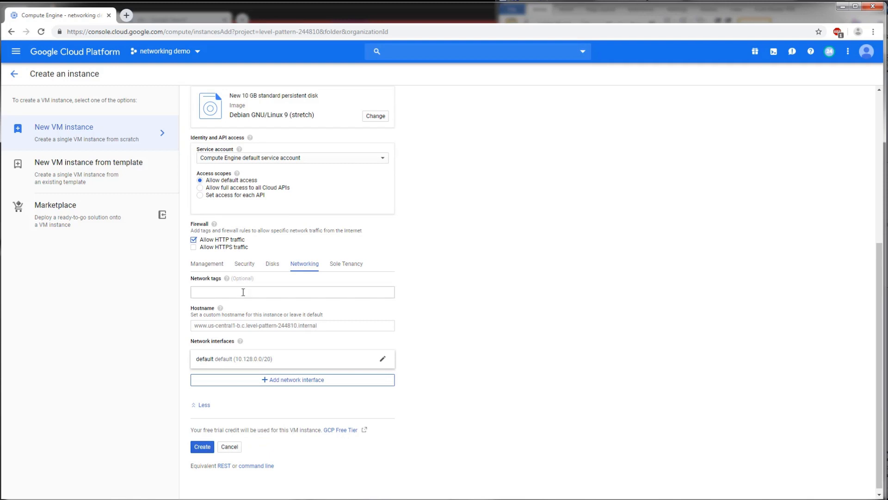
click(243, 292)
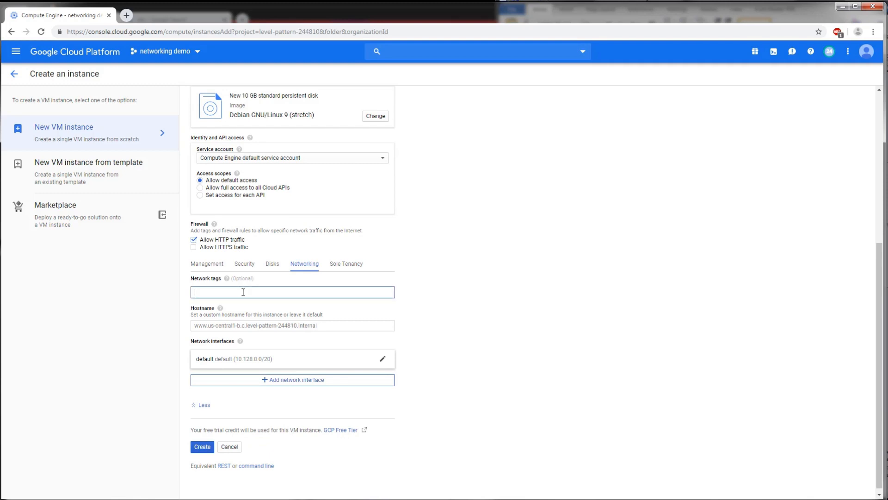
text(http-tag)
Step: Open the new instance's management settings and place the cursor in the empty startup script field
scroll(231, 352, up, 2)
click(222, 361)
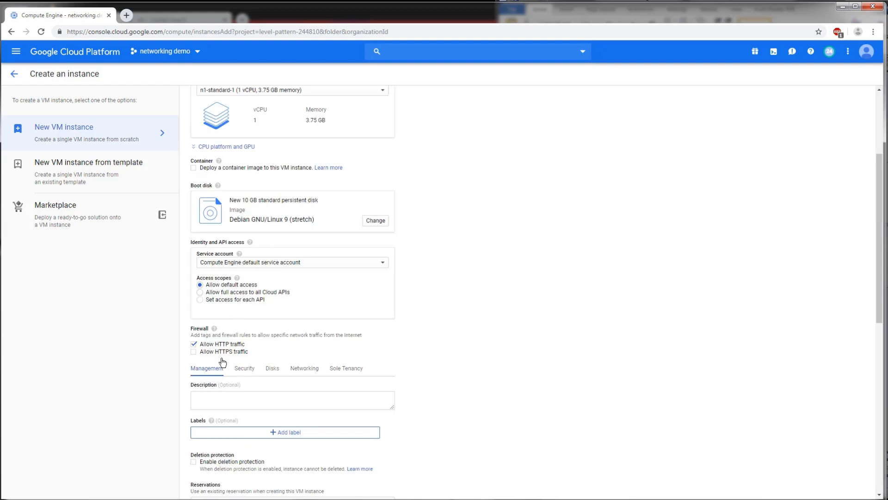
scroll(214, 374, down, 4)
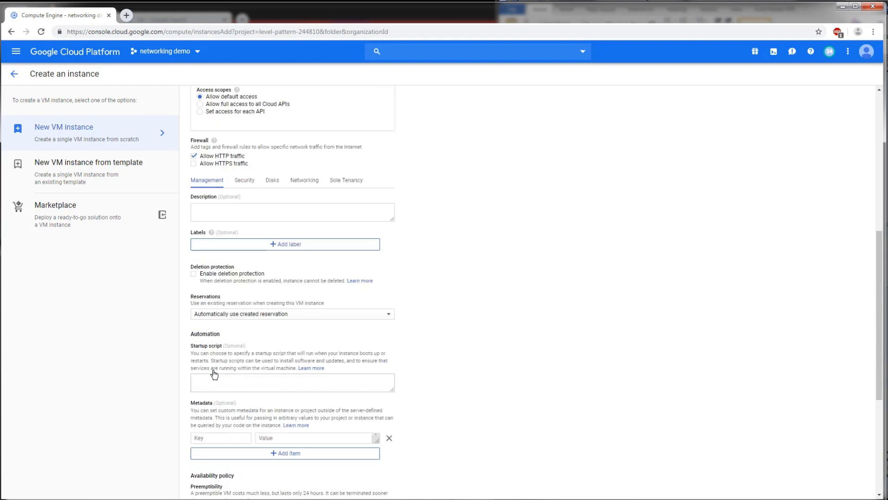
scroll(214, 374, down, 5)
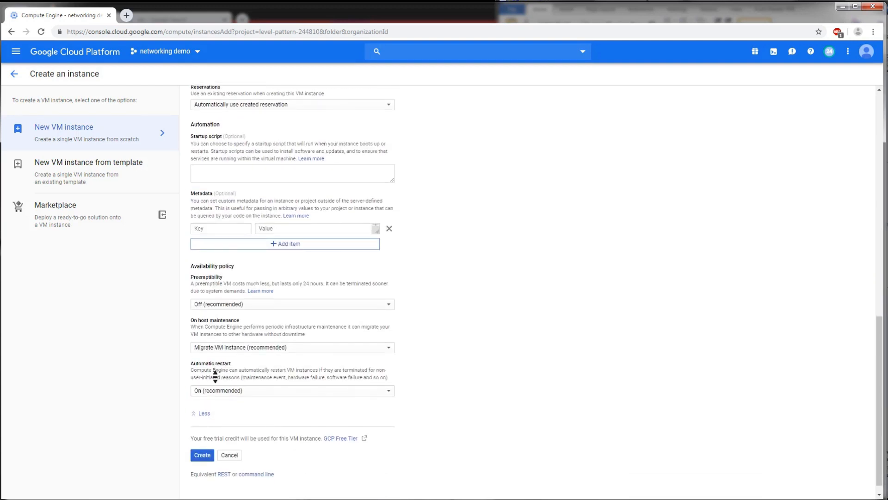
click(252, 173)
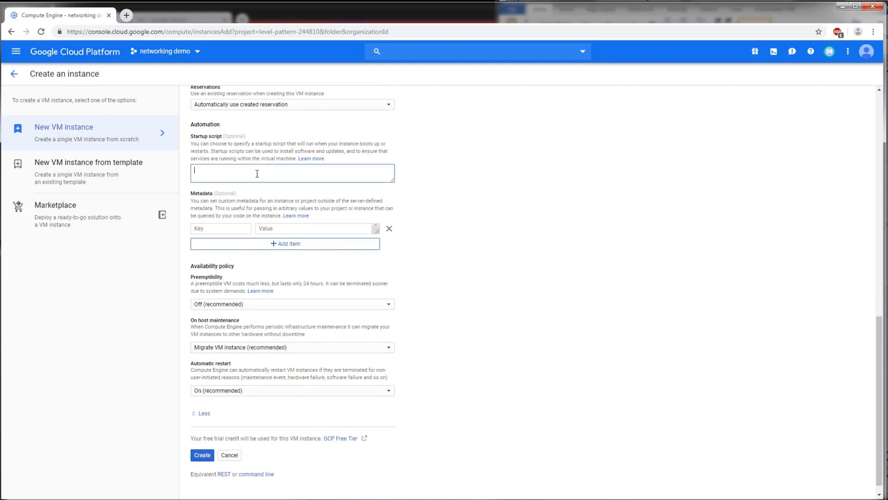
Step: Switch to Word and copy the first script's commands from sudo apt-get update through sudo a2enmod ssl
key(alt+Tab)
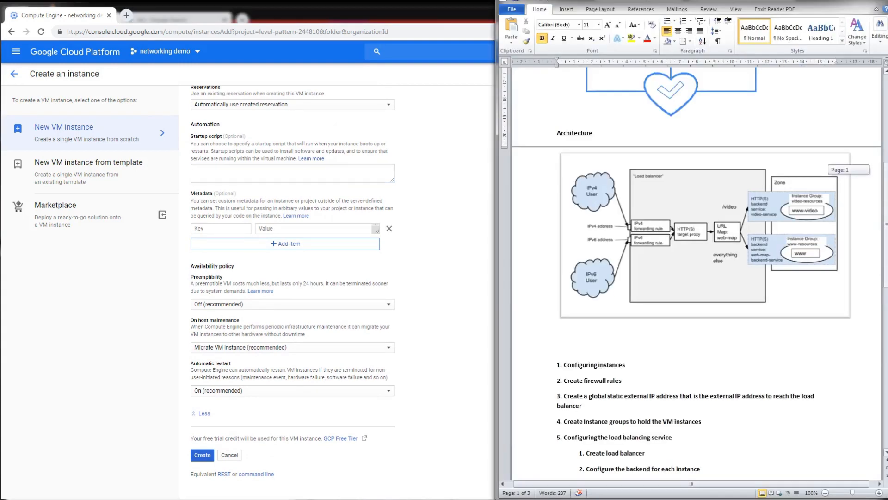
scroll(789, 267, down, 5)
scroll(790, 267, down, 6)
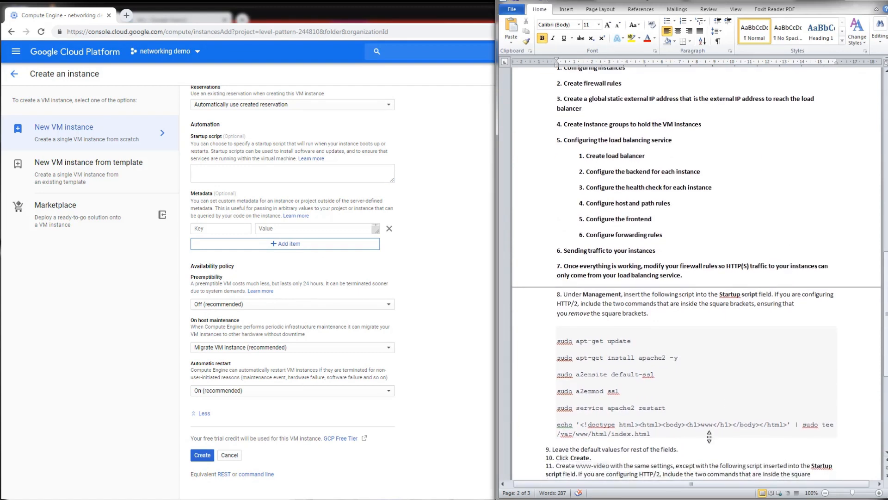
drag(628, 397, 587, 370)
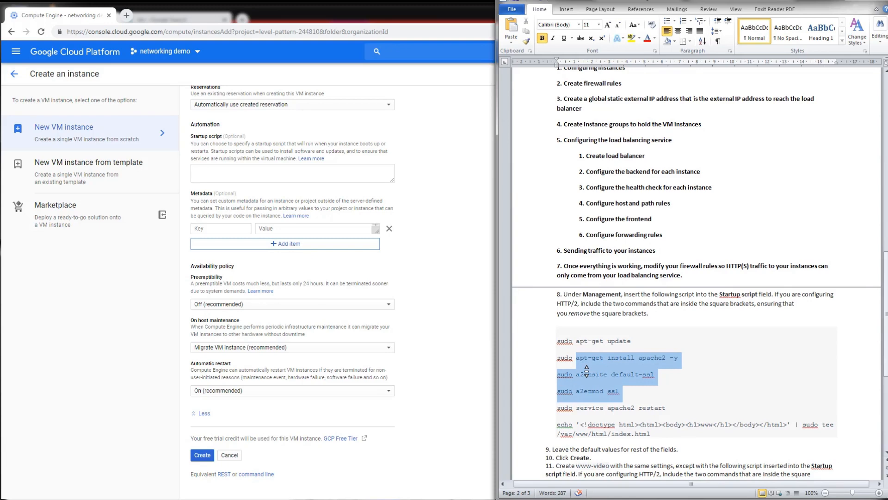
drag(587, 371, 585, 339)
scroll(586, 324, down, 3)
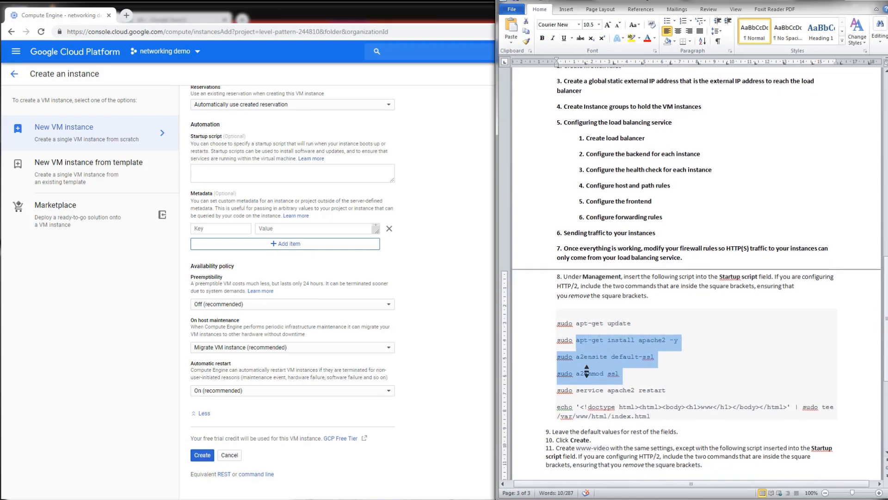
right_click(588, 296)
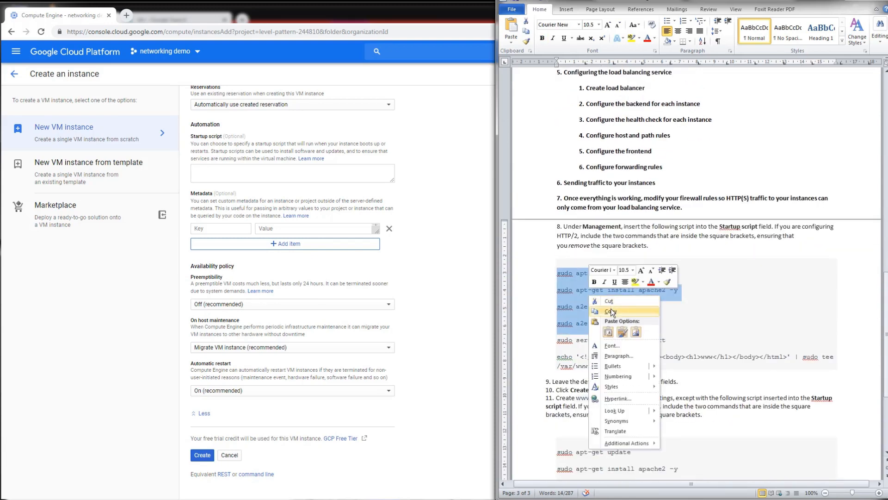
click(611, 308)
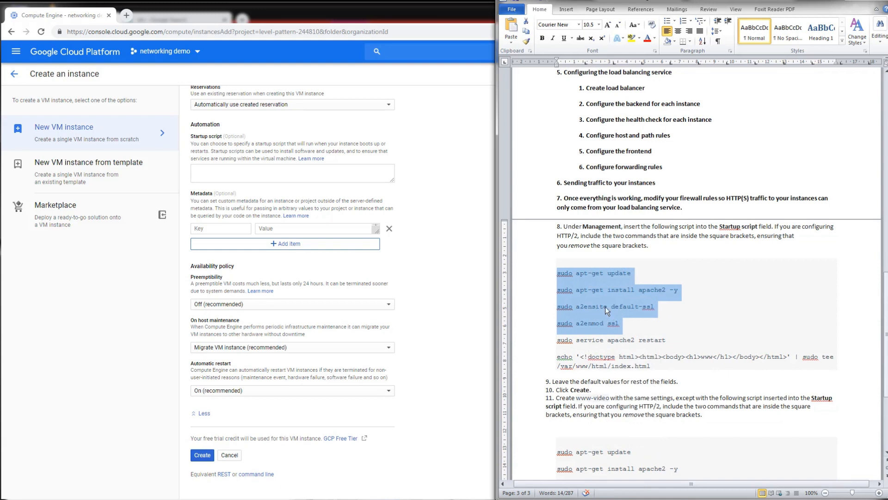
Step: Switch to Chrome, paste the copied commands into the startup script field, enlarge the field and create the instance
click(307, 180)
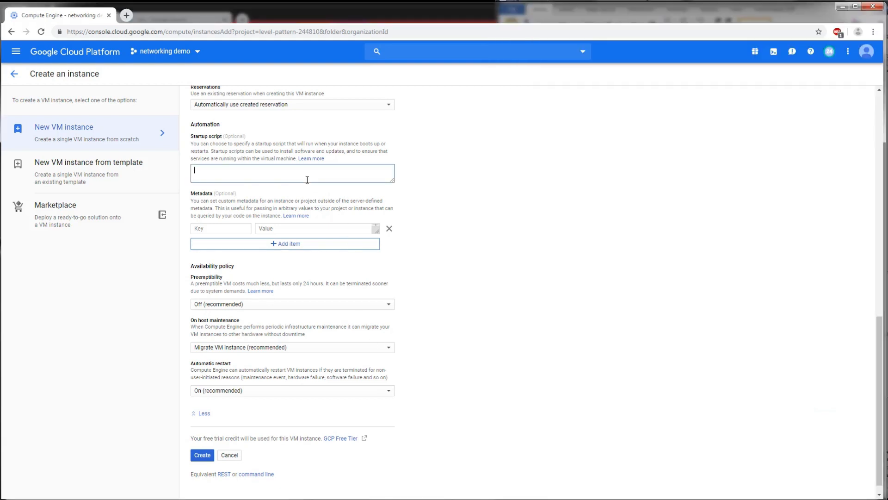
key(ctrl+v)
scroll(307, 179, up, 3)
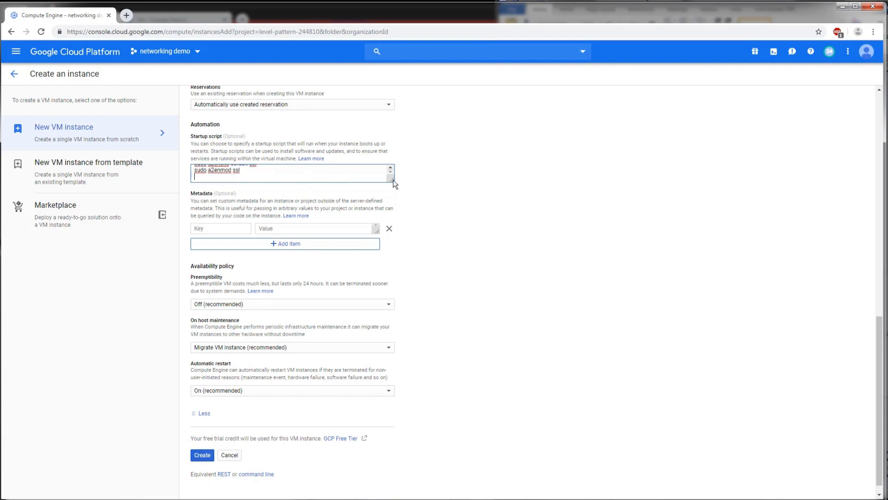
drag(392, 181, 410, 243)
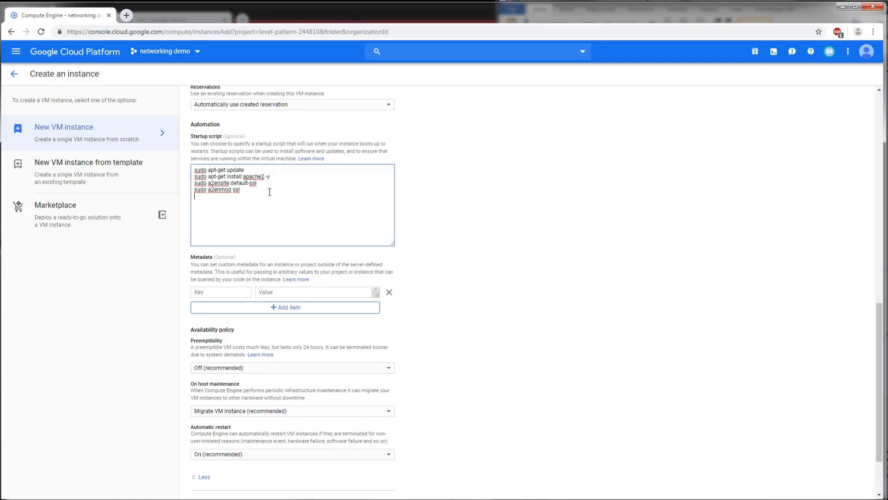
scroll(455, 275, down, 2)
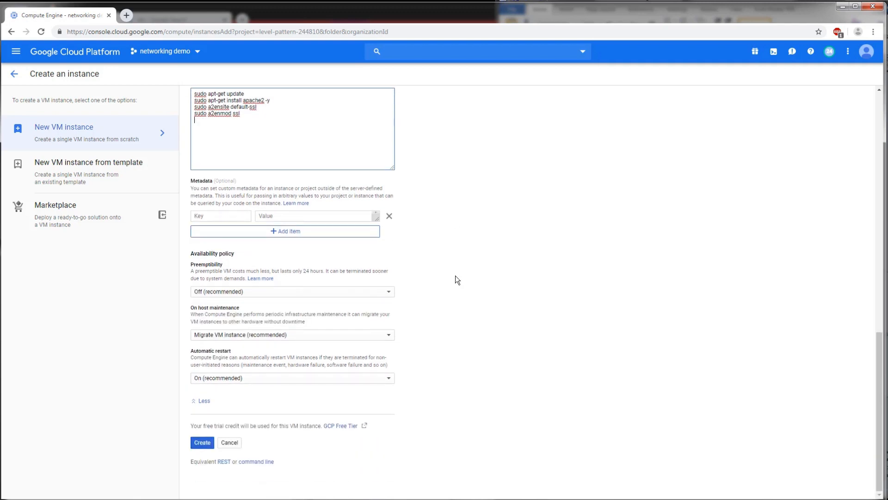
click(204, 442)
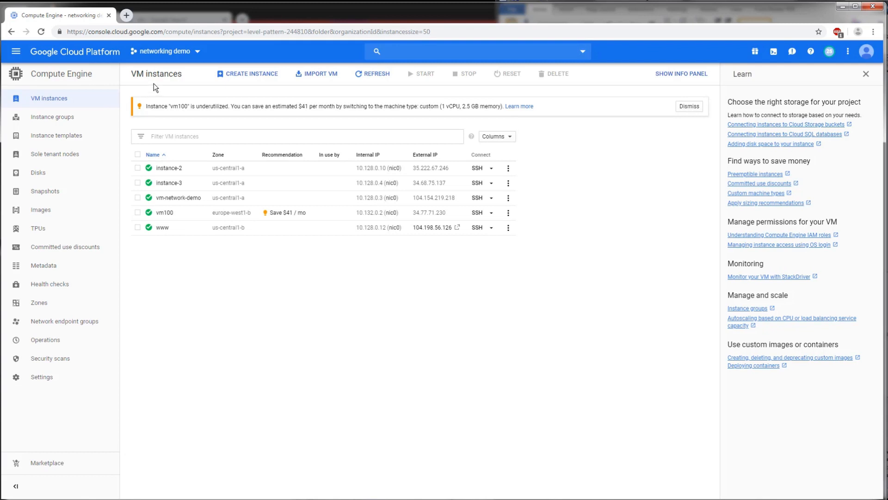
Step: Start a new VM instance named www-video in region us-central1 and set its zone to us-central1-b
click(260, 75)
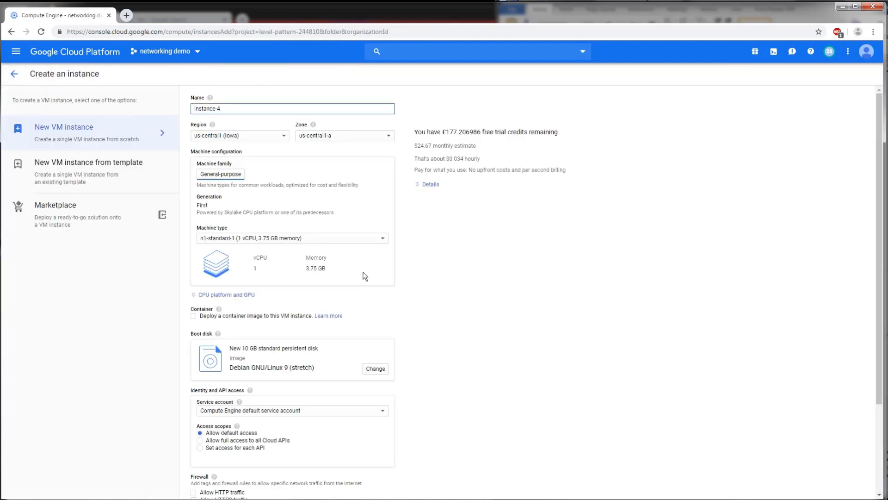
triple_click(255, 114)
text(www-)
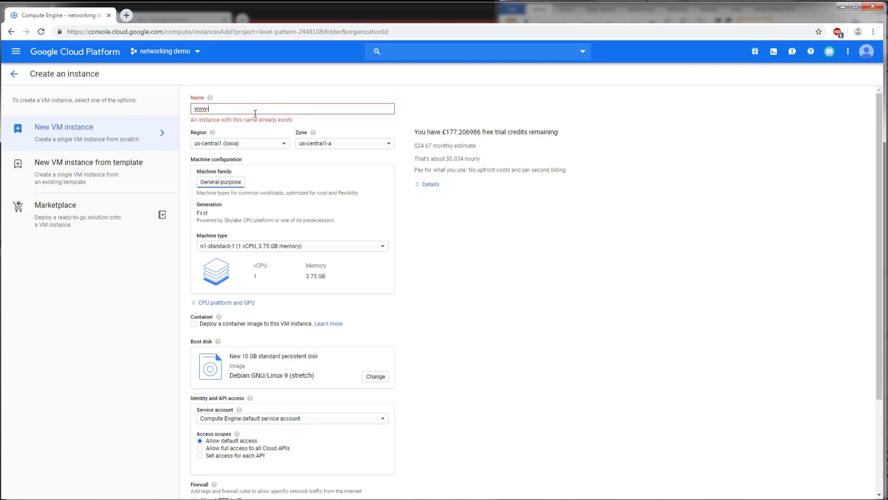
text(video)
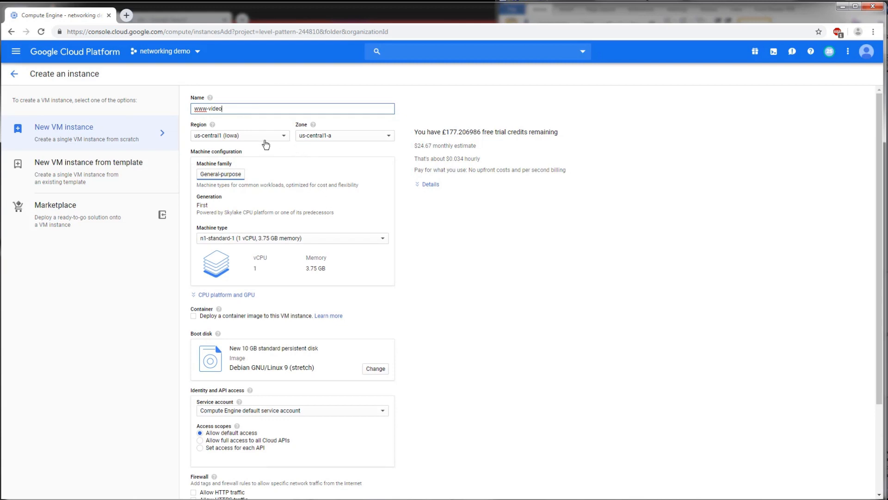
click(331, 137)
click(347, 161)
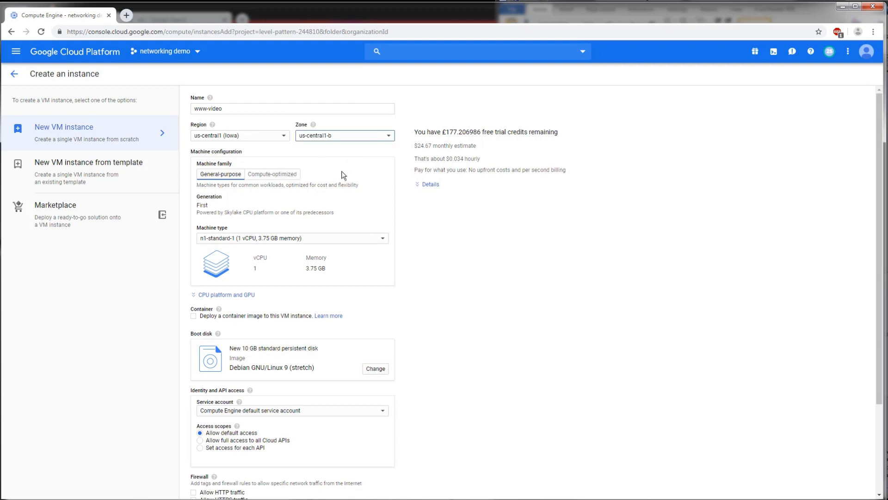
Step: Expand the advanced settings, allow HTTP traffic through the firewall for www-video and give it the network tag http-tag
scroll(417, 289, down, 3)
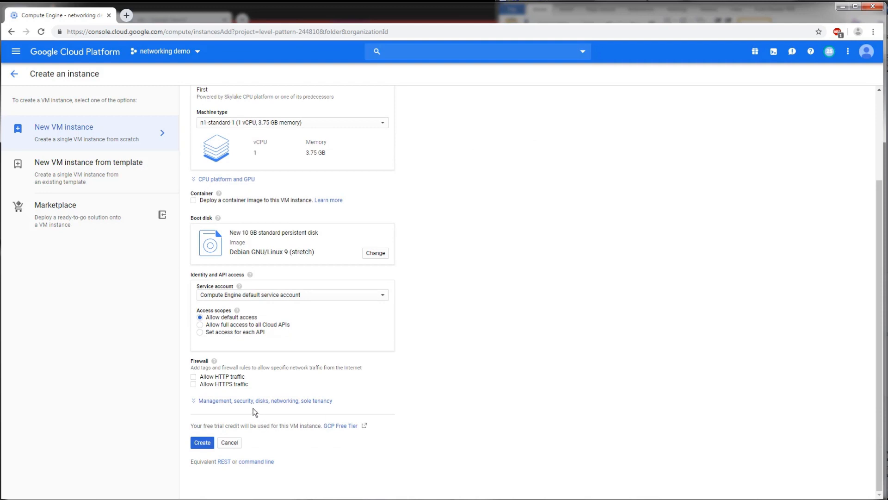
click(296, 404)
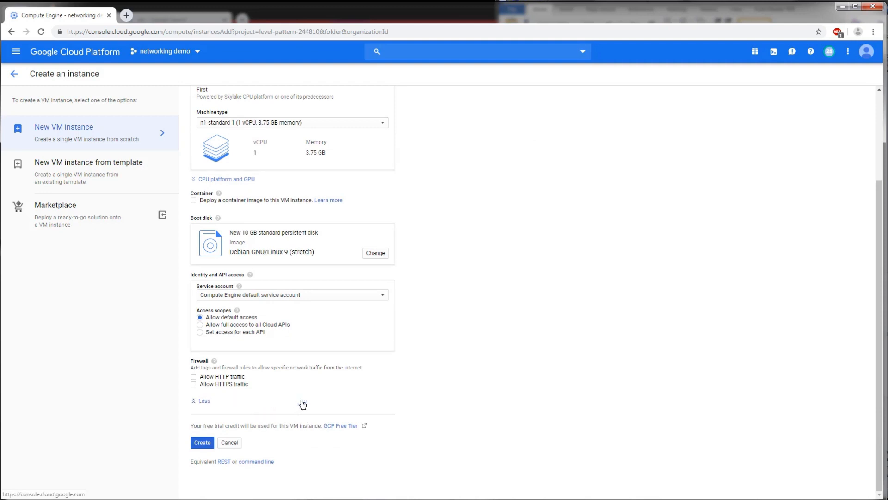
click(225, 377)
scroll(500, 320, down, 1)
scroll(500, 320, down, 9)
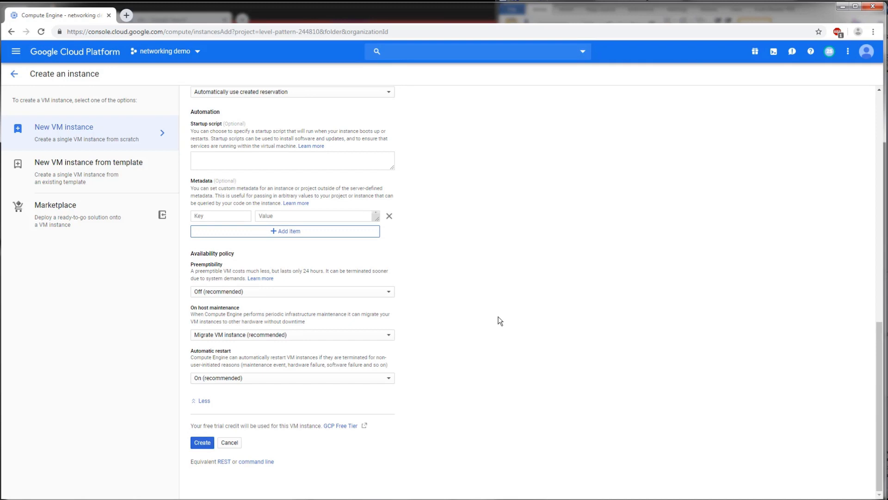
scroll(500, 320, up, 4)
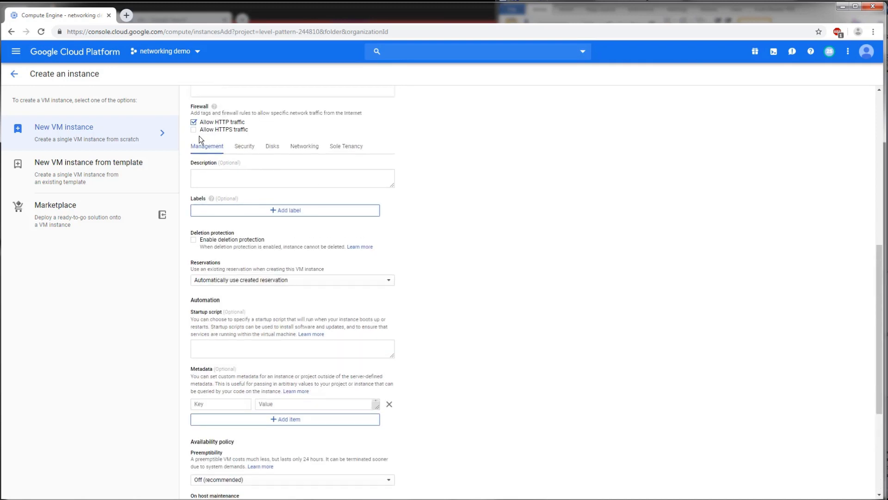
click(298, 152)
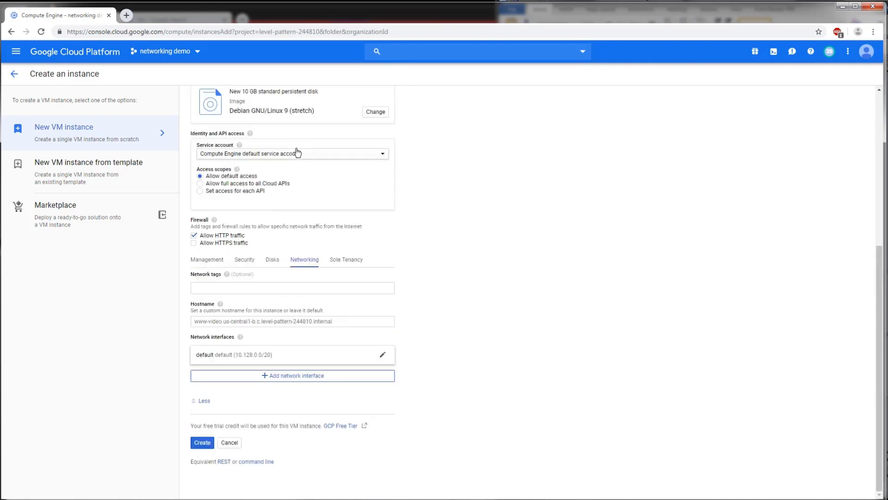
click(257, 293)
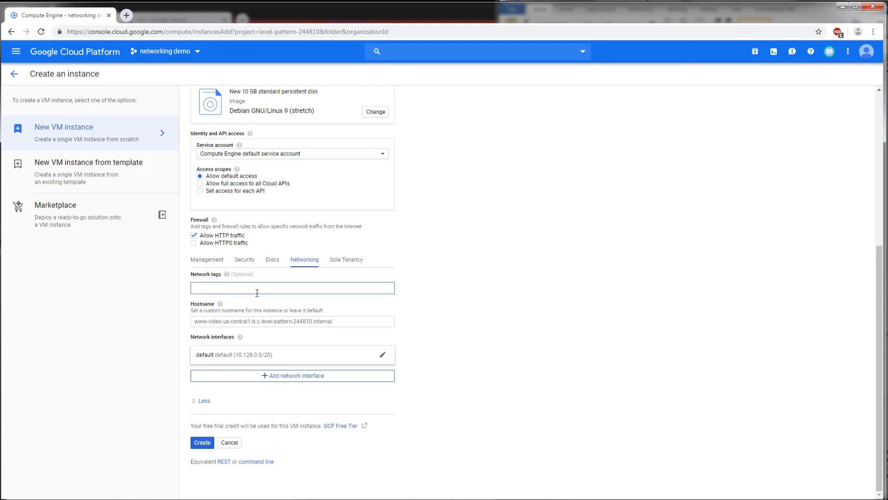
text(http-tag)
click(415, 299)
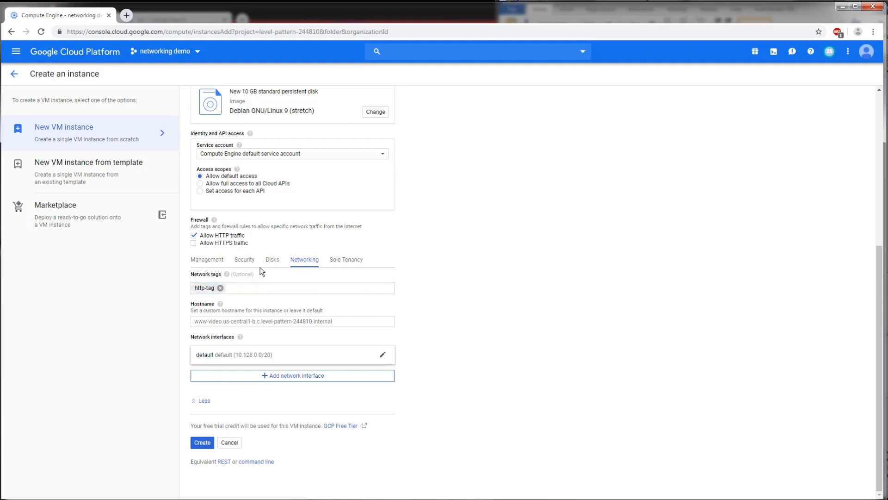
Step: Paste the copied Apache installation commands as the startup script of www-video, enlarging the field to show them all, and create the instance
click(207, 260)
scroll(259, 278, down, 2)
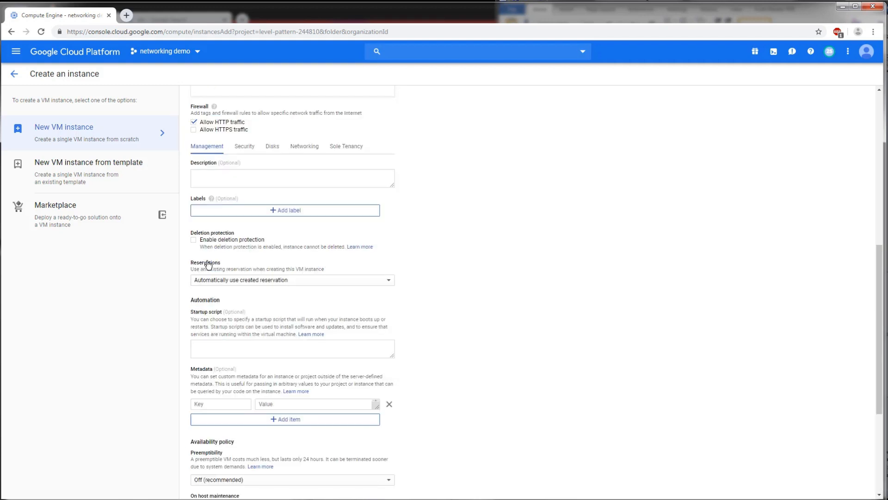
click(287, 345)
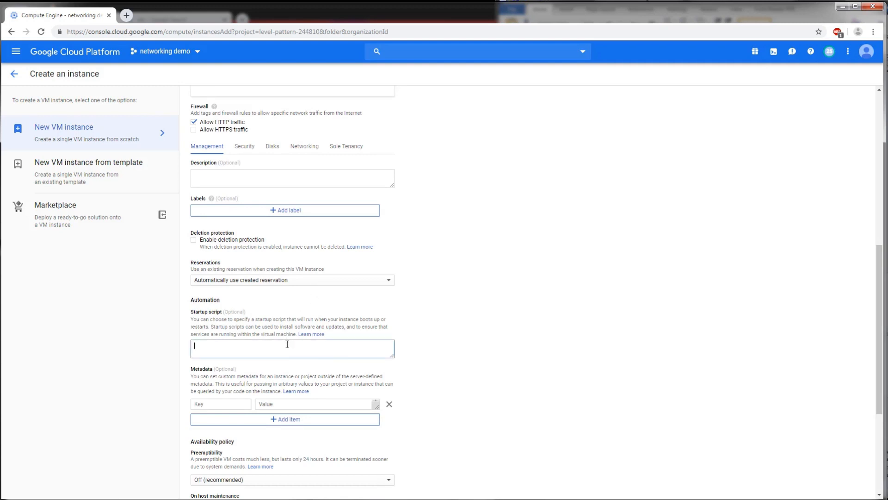
right_click(288, 344)
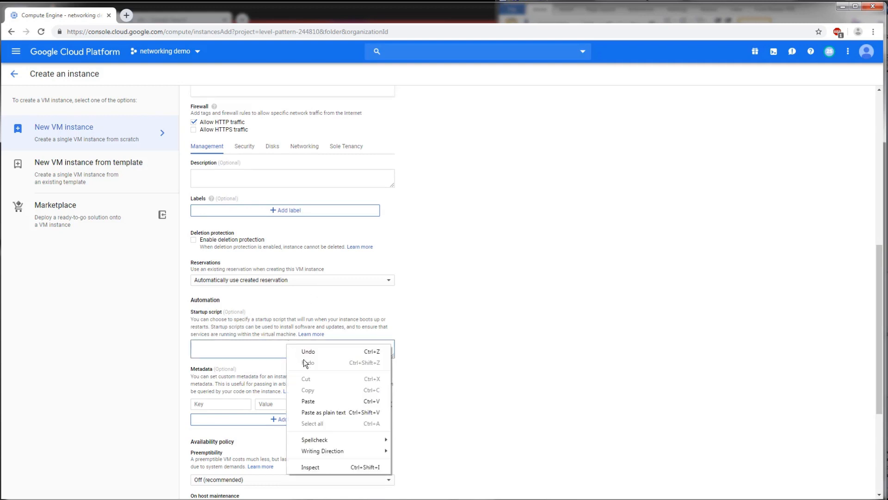
click(324, 402)
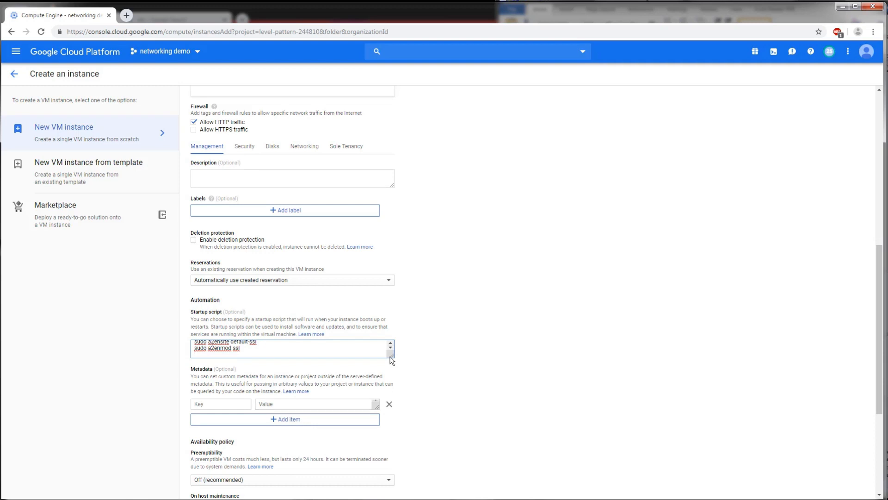
drag(391, 355, 419, 431)
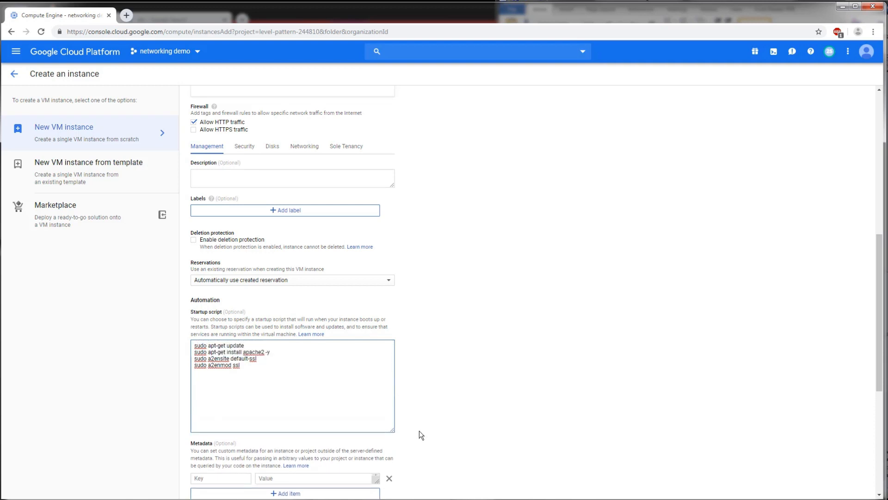
click(463, 382)
scroll(463, 382, down, 4)
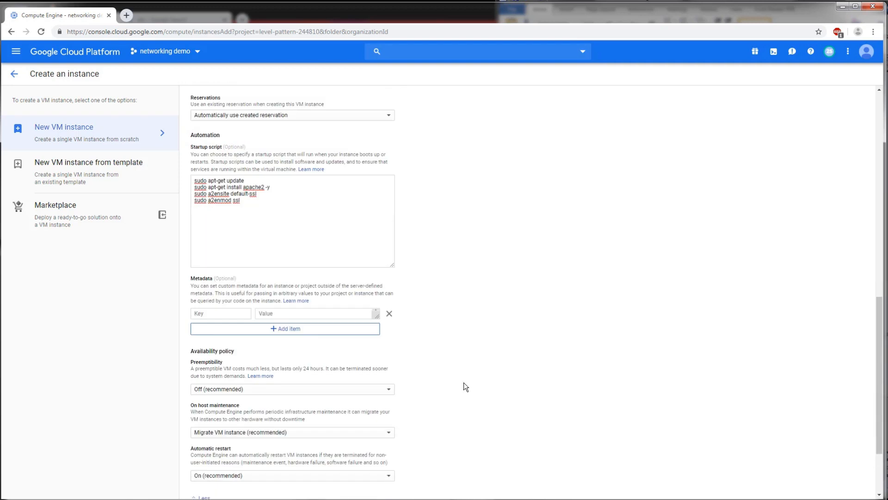
scroll(463, 383, down, 2)
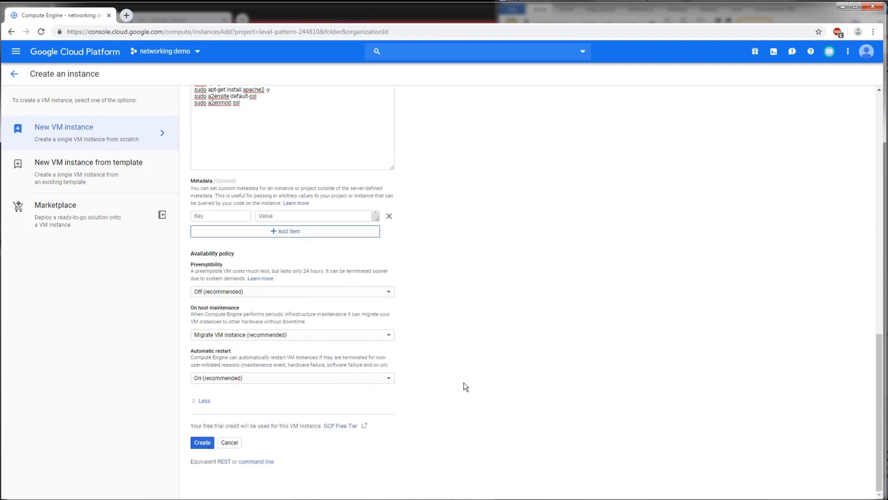
click(201, 443)
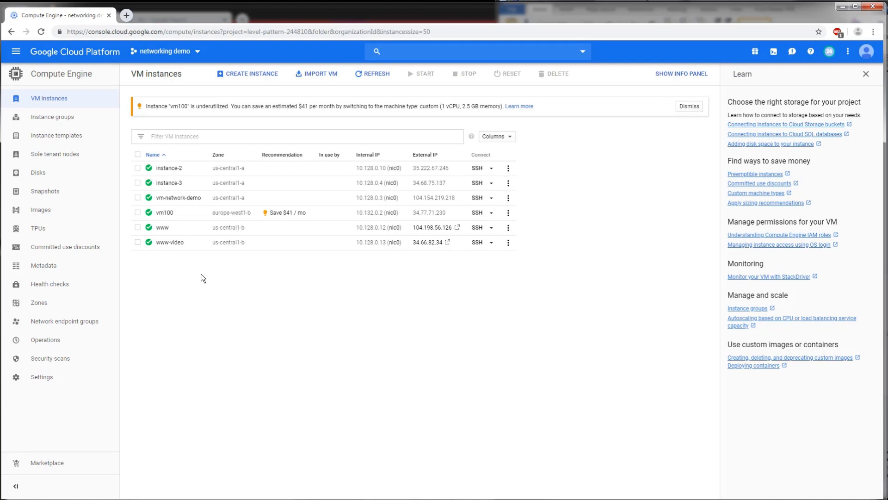
Step: Go to the VPC network's firewall rules and start a new rule named www-firewall
click(17, 52)
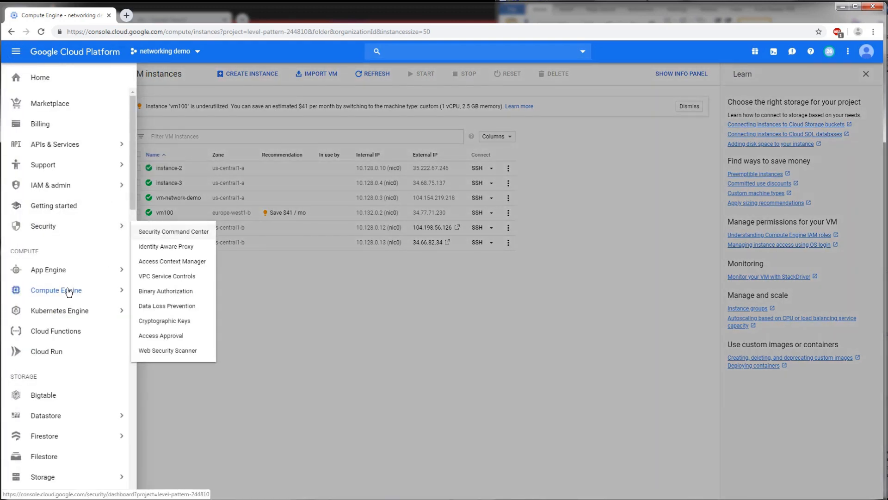
scroll(74, 331, down, 5)
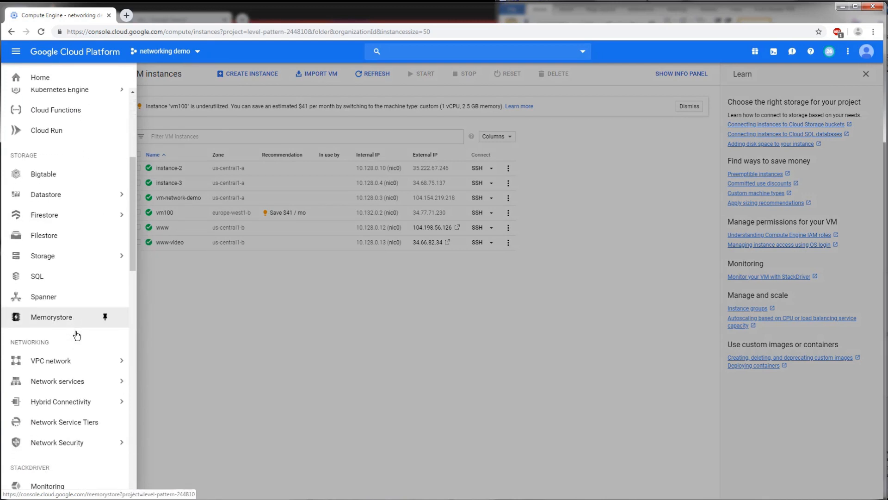
mouse_move(82, 373)
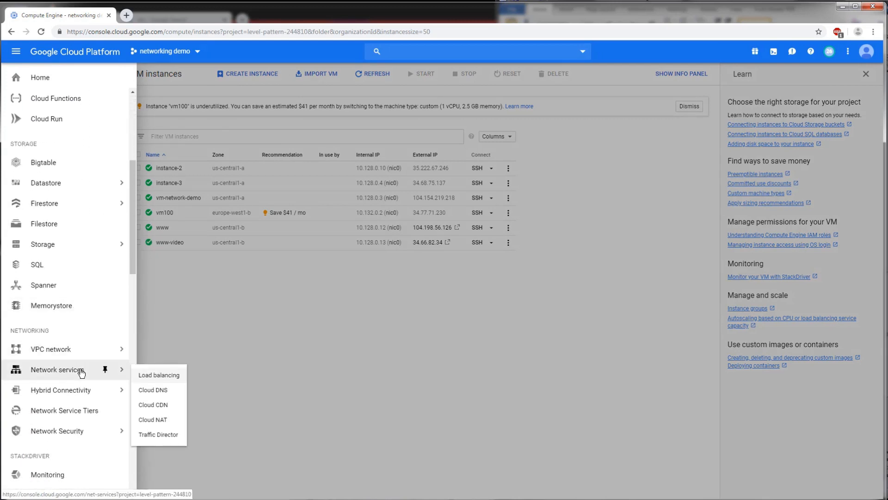
mouse_move(83, 357)
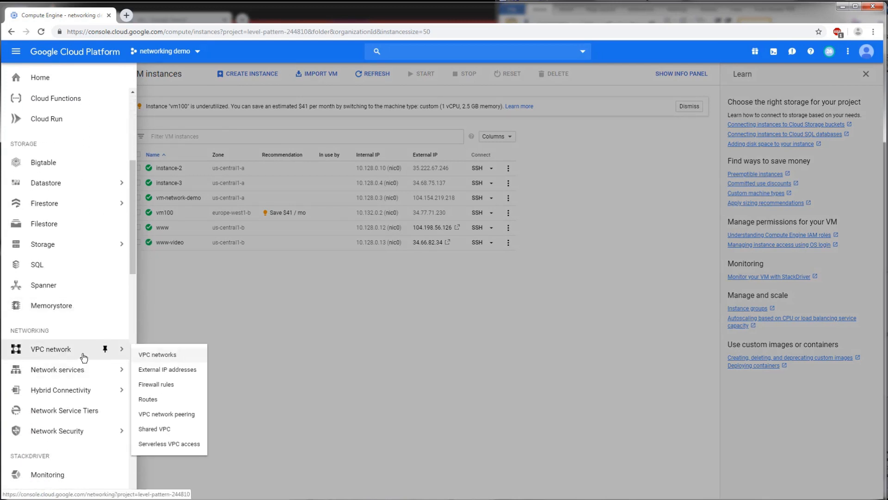
click(167, 385)
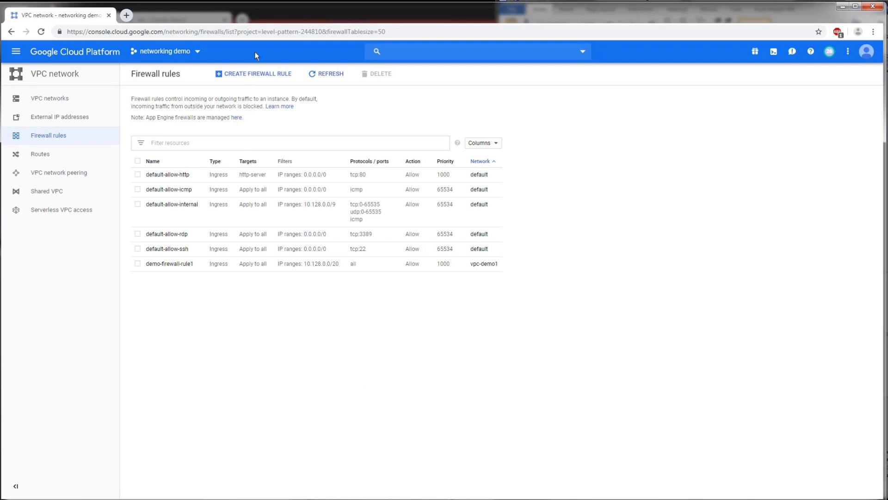
click(255, 74)
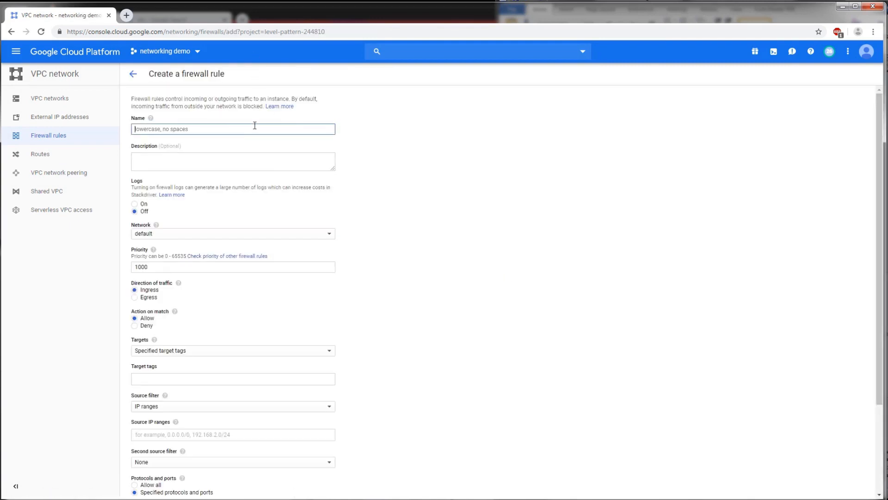
text(www-firewall)
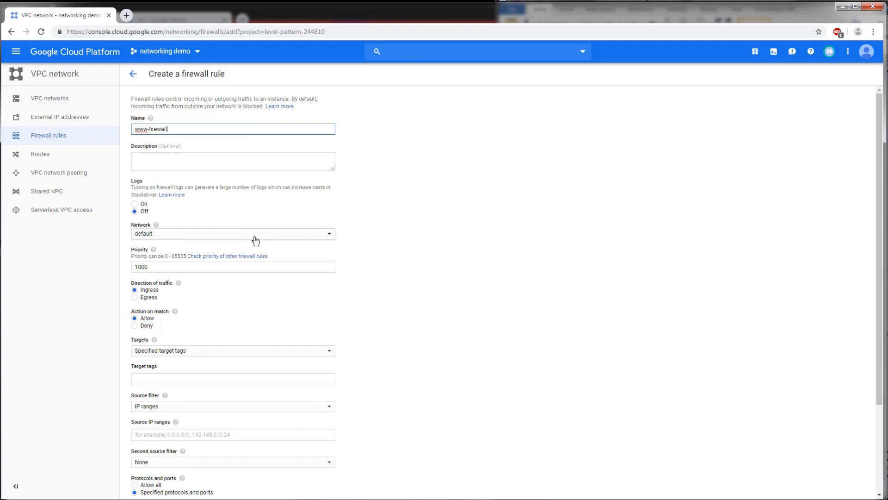
Step: Target the firewall rule at instances with the tag http-tag and set its source IP range to 0.0.0.0/0
scroll(439, 267, down, 3)
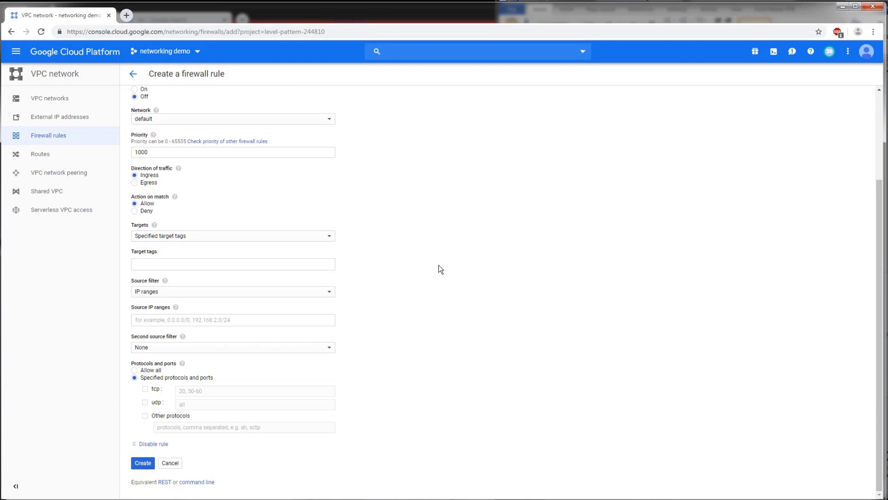
click(247, 238)
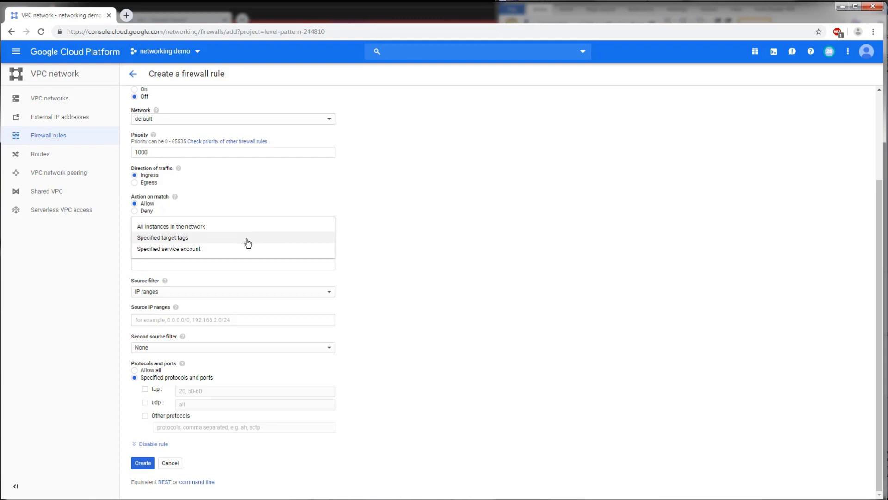
click(247, 242)
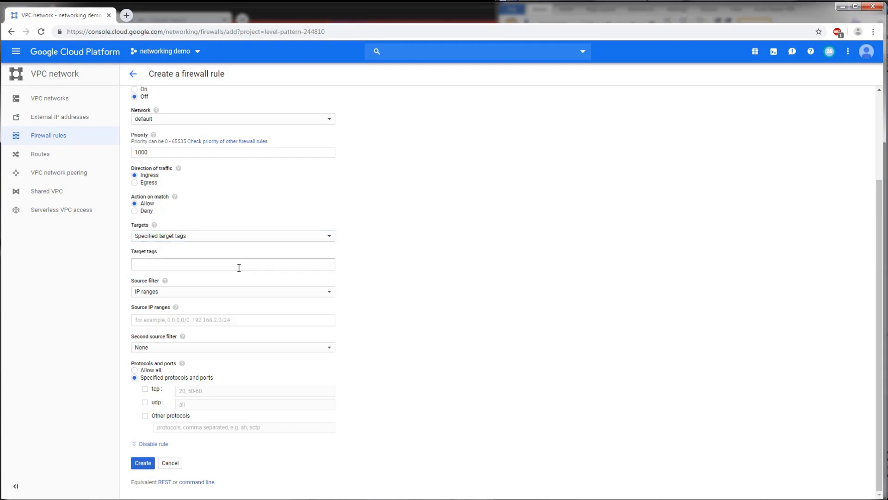
click(240, 267)
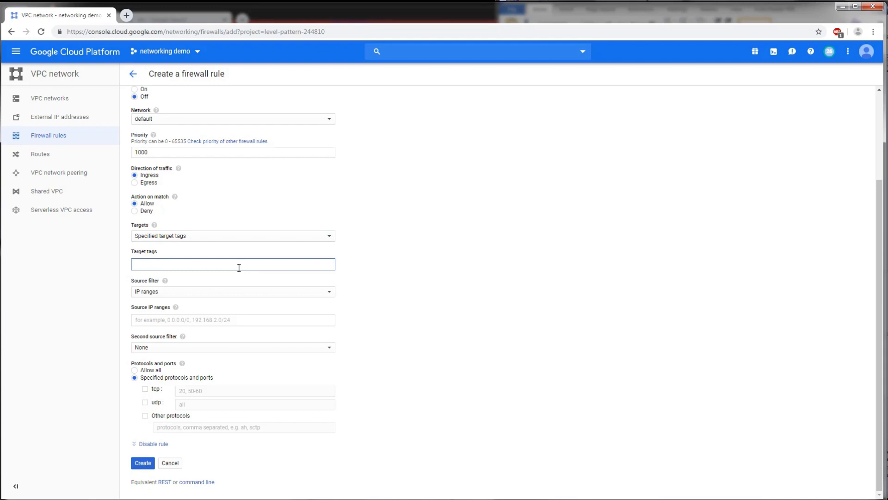
text(http-tag)
click(229, 321)
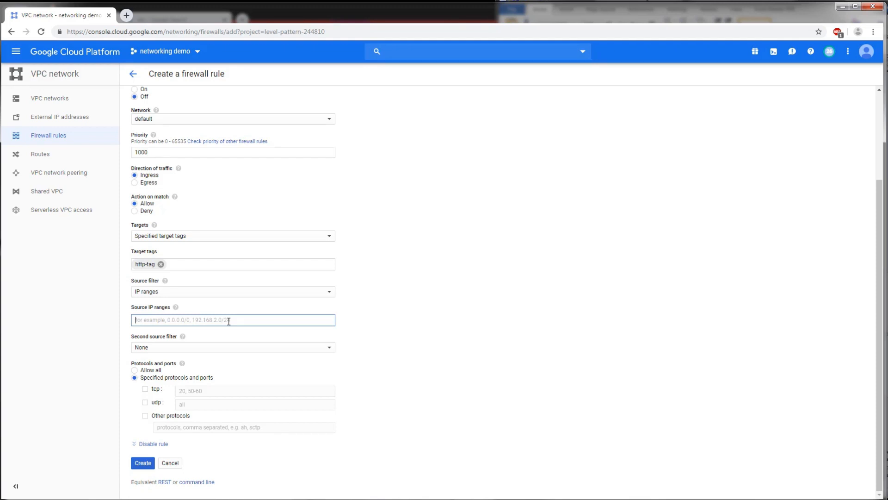
text(0.0.0.0/0)
Step: Allow TCP port 80 in the www-firewall rule and create the rule
click(155, 393)
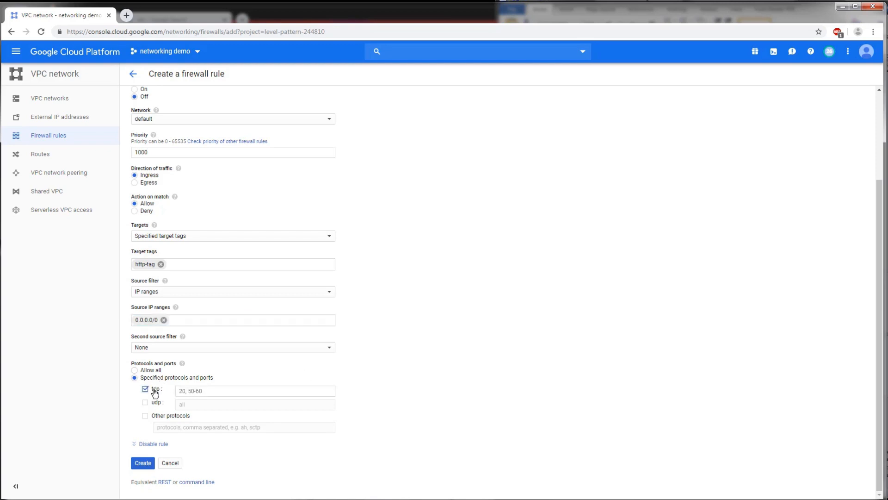
click(207, 394)
text(80)
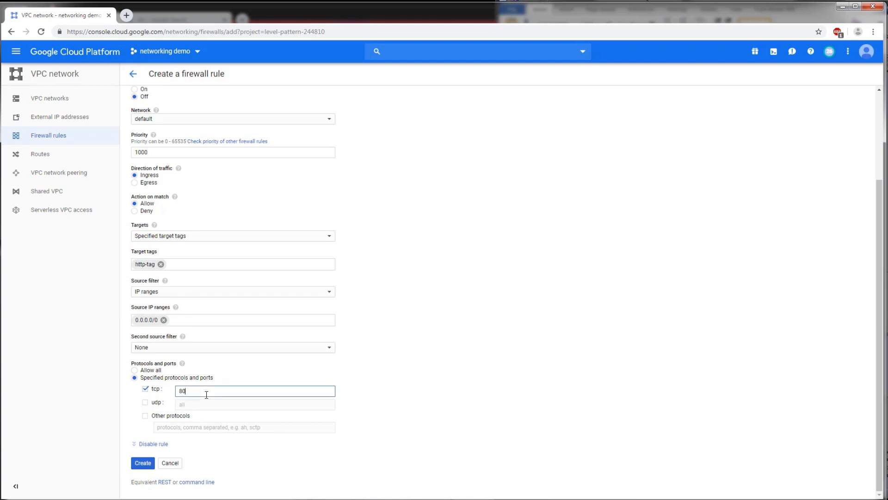
click(144, 463)
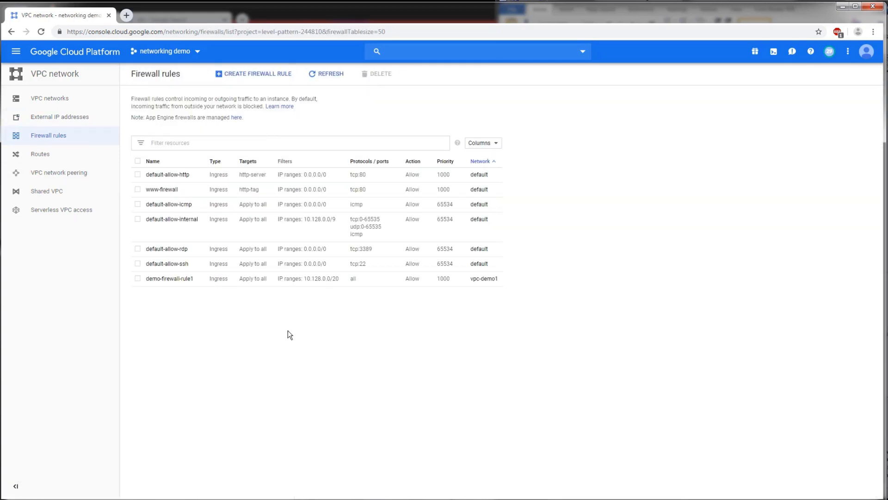
Step: Reserve a global static external IP address named lb-ip-1
click(66, 120)
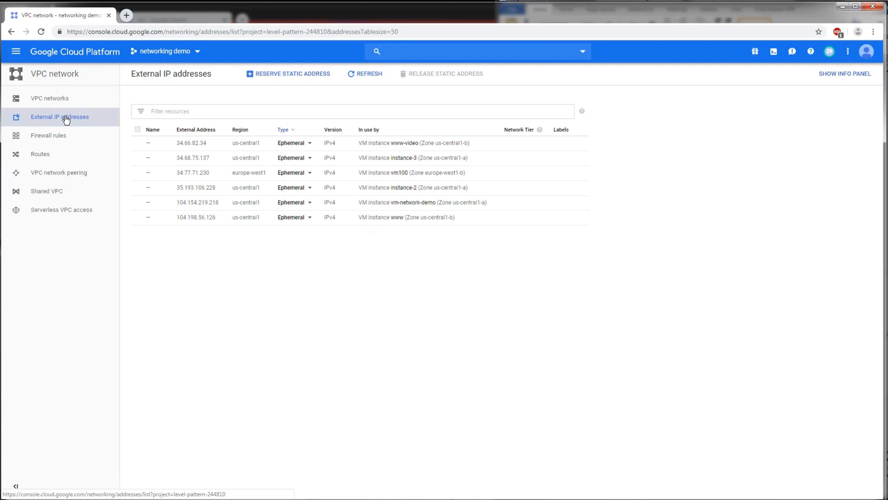
click(310, 75)
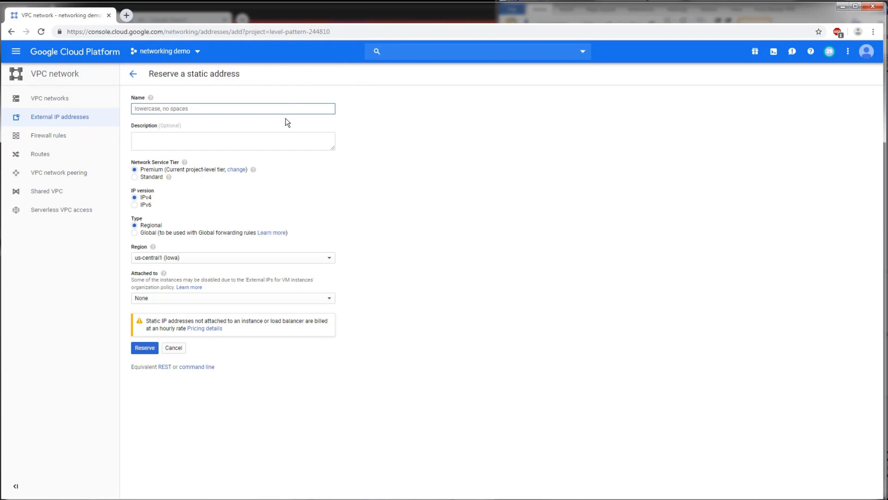
text(lb-)
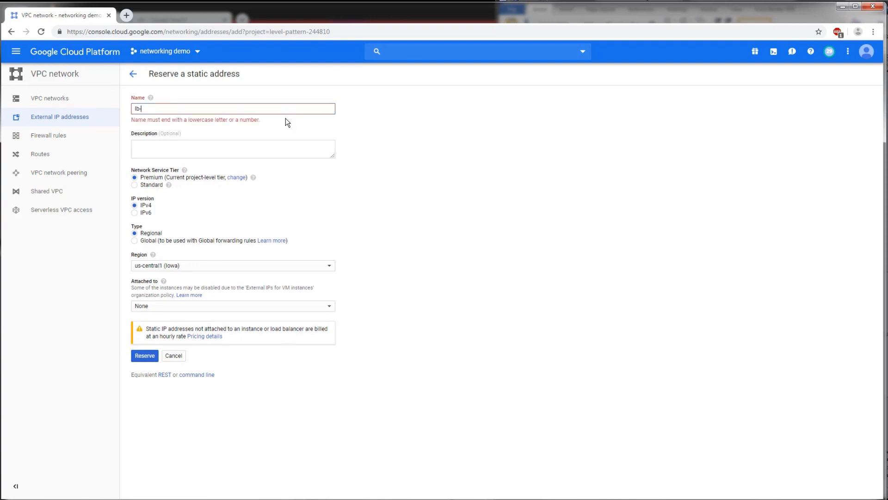
text(ip-1)
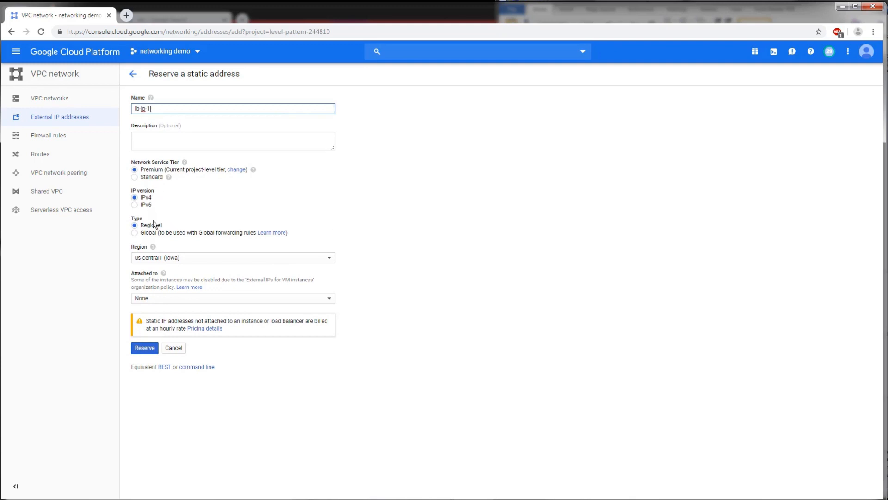
click(155, 233)
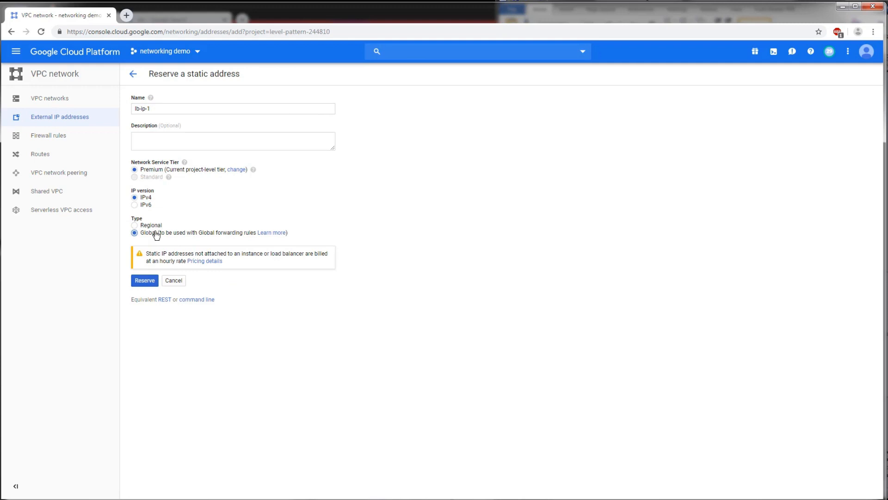
click(146, 281)
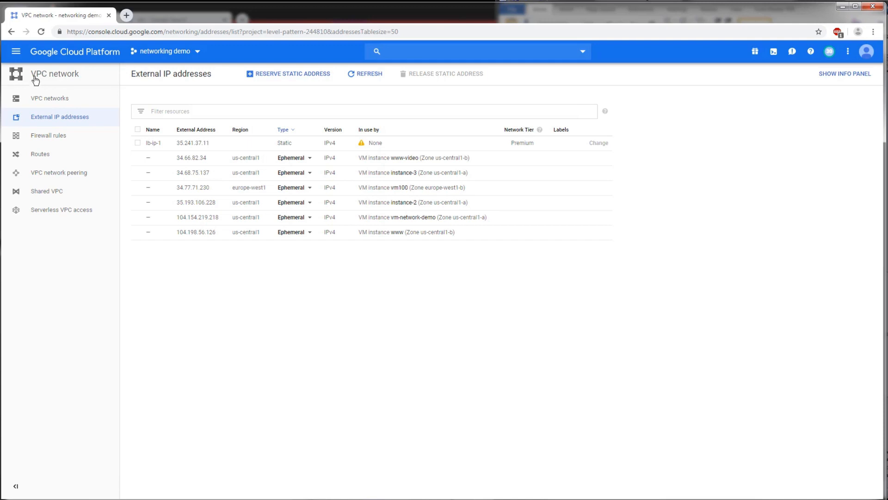
Step: Go to Compute Engine's instance groups and start a new unmanaged instance group named www-resources
click(18, 55)
mouse_move(83, 300)
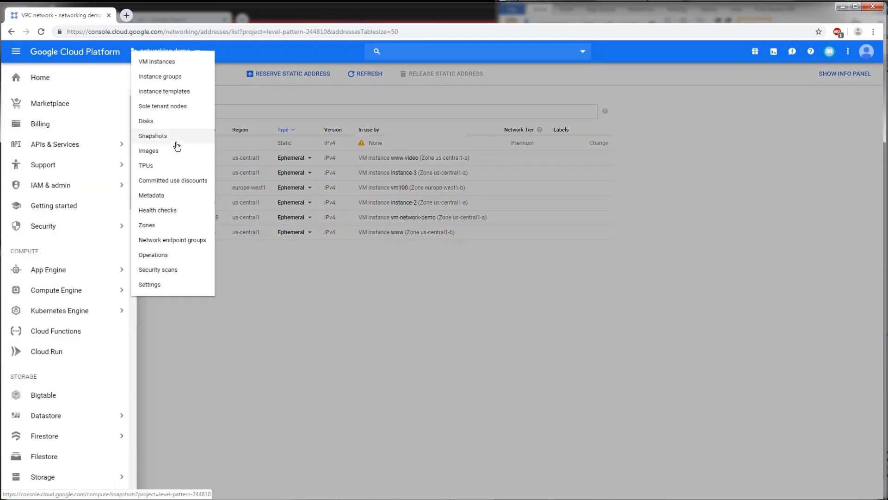
click(161, 80)
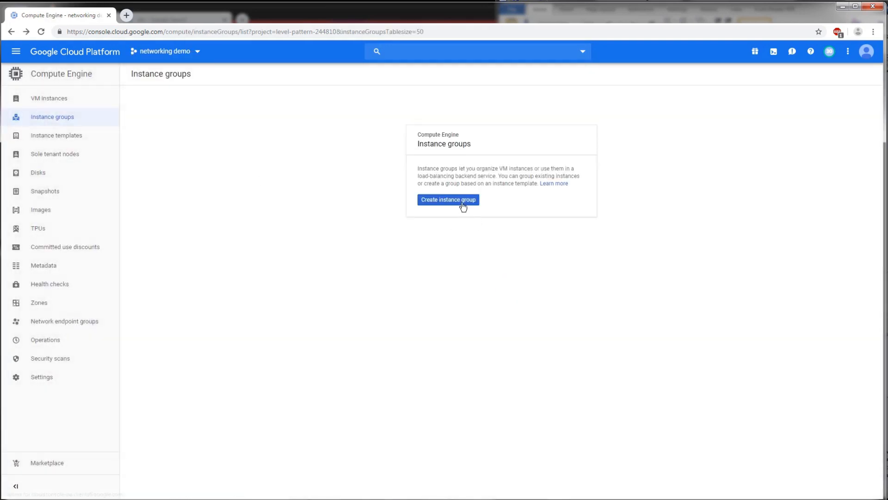
click(463, 206)
text(www-resources)
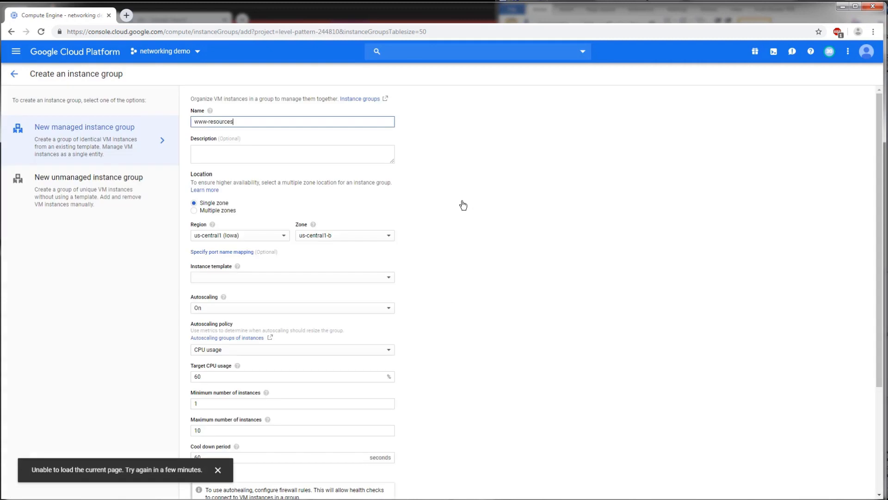
click(117, 185)
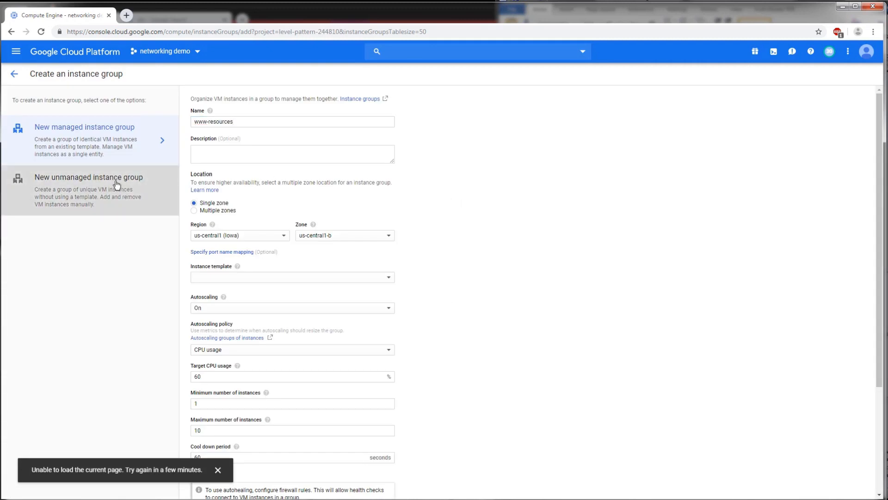
click(248, 122)
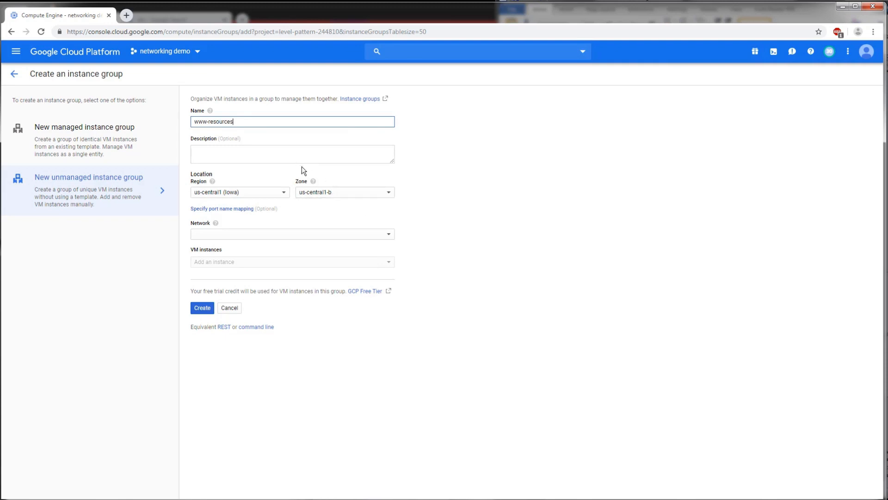
Step: Set the www-resources group's network to default, add the www instance to it and create the group
click(291, 235)
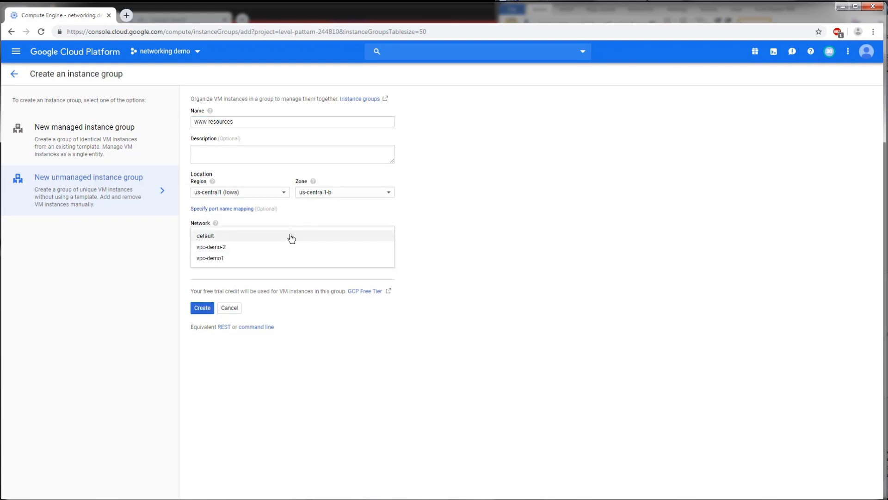
click(291, 236)
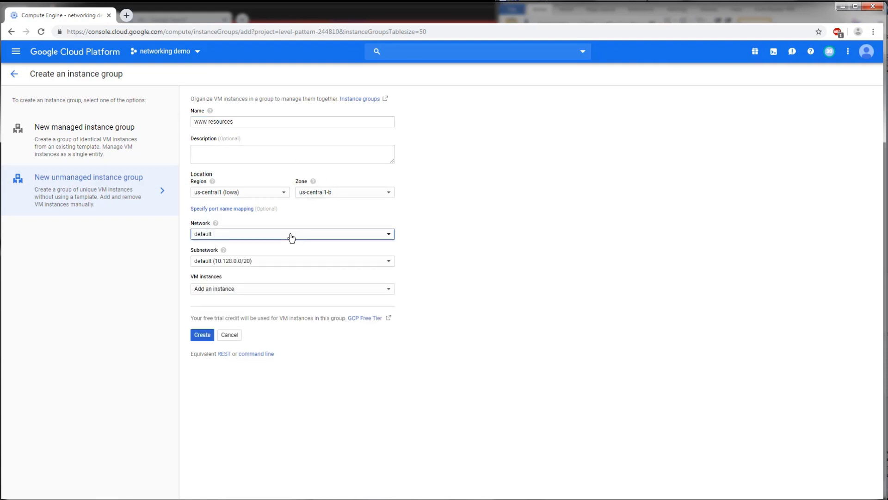
click(312, 295)
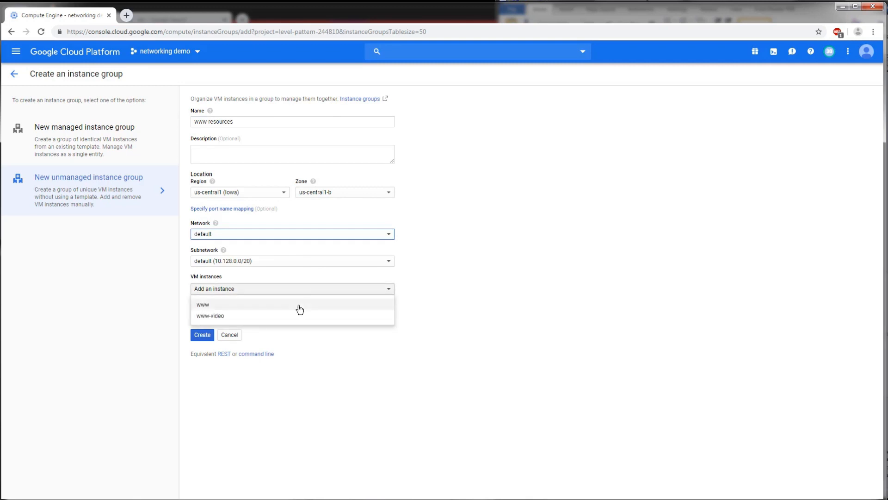
click(296, 306)
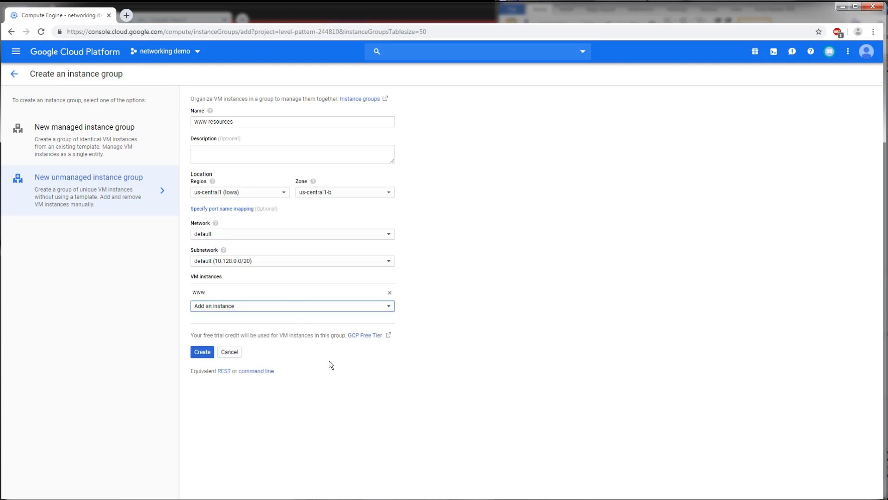
click(202, 350)
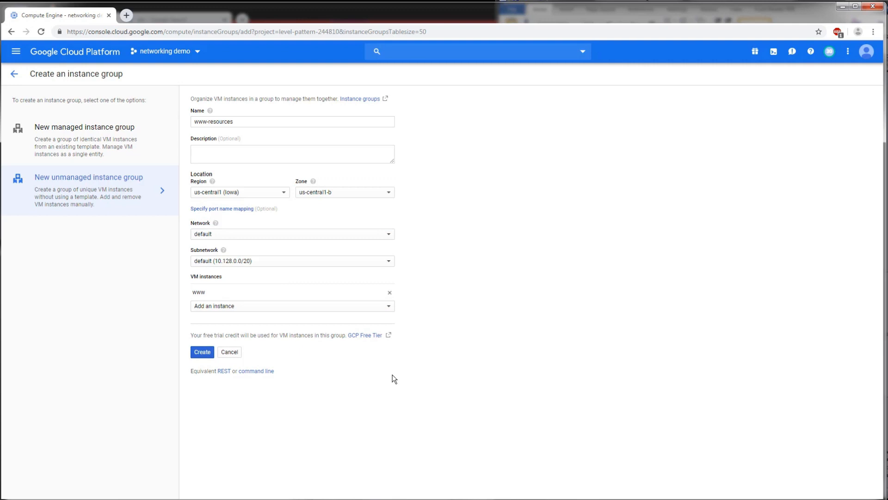
click(206, 353)
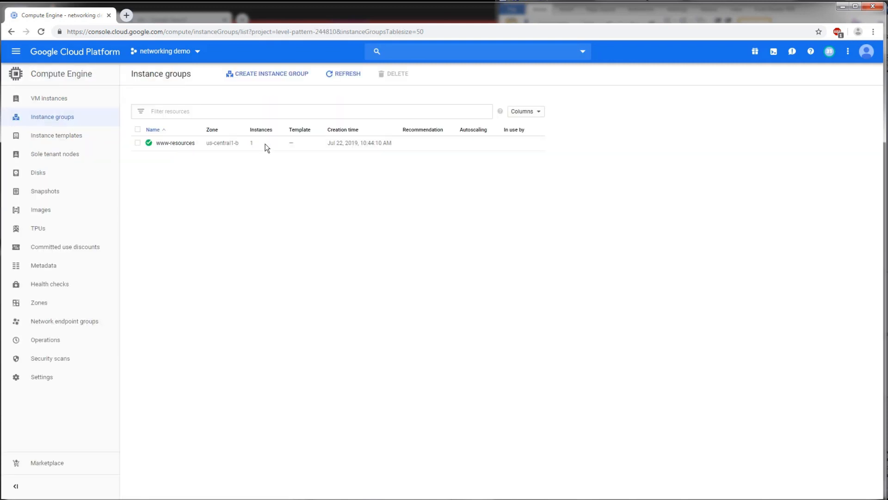
Step: Start another unmanaged instance group named www-video in zone us-central1-b
click(291, 75)
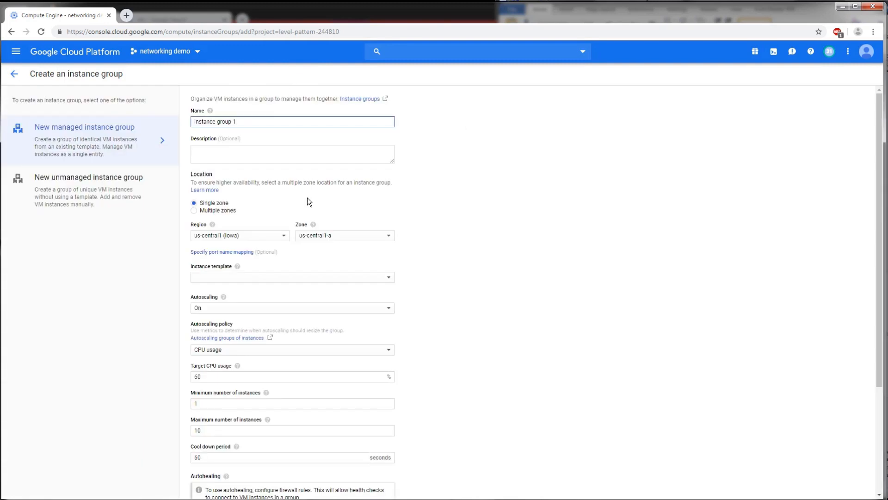
click(110, 198)
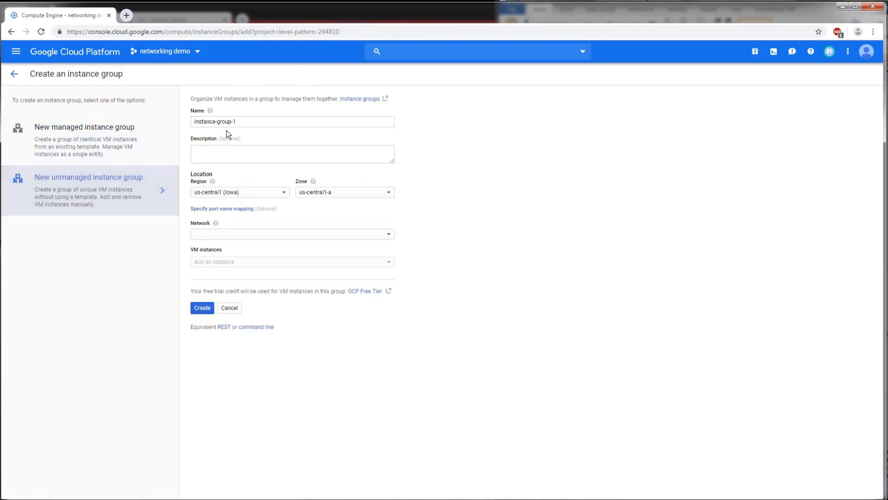
click(249, 122)
triple_click(250, 121)
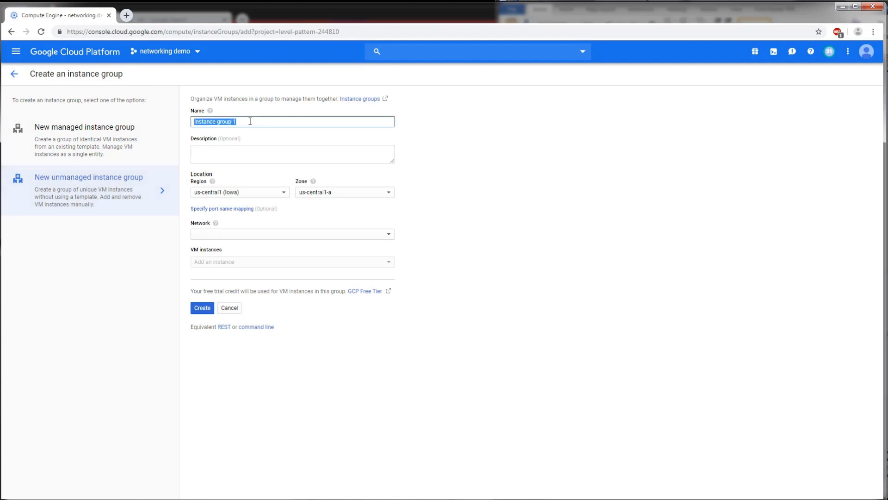
text(wwww)
text(video)
click(357, 192)
click(346, 217)
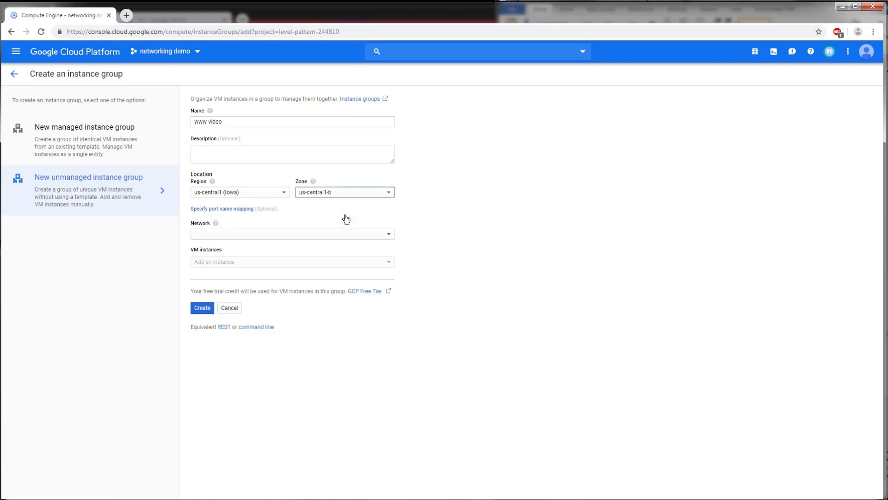
Step: Set the www-video group's network to default, add the www-video instance to it and create the group
click(284, 236)
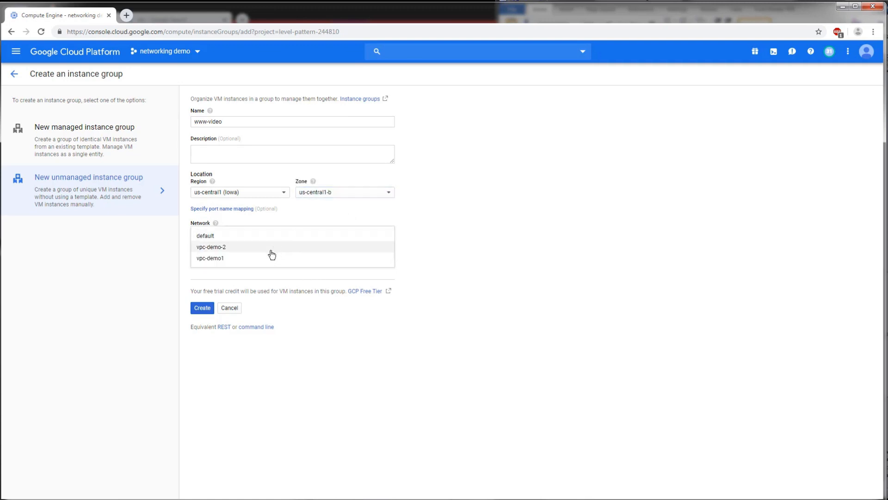
click(272, 236)
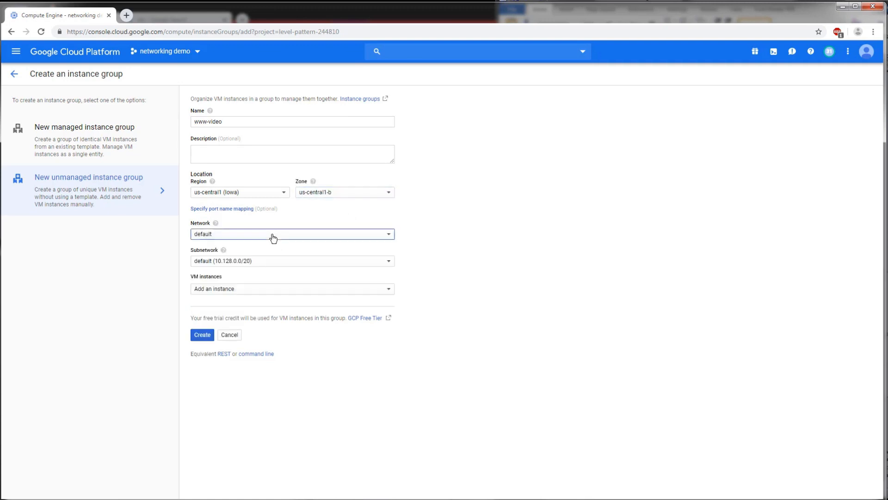
click(244, 289)
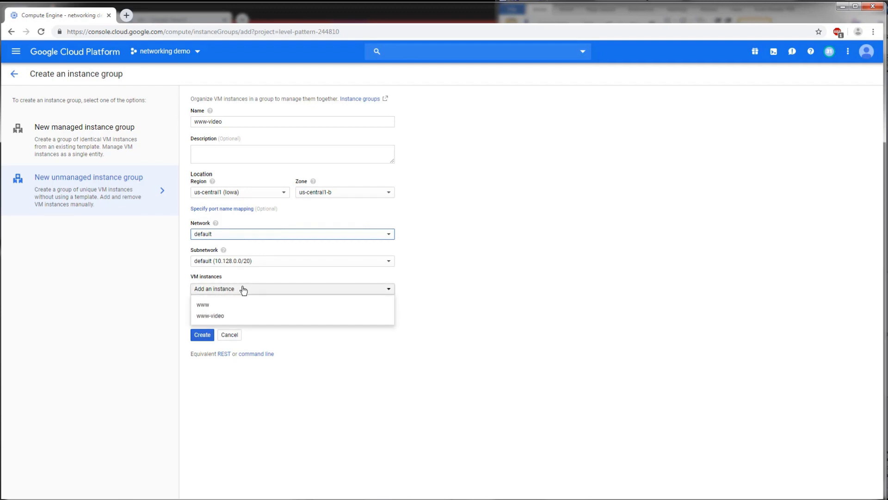
click(237, 316)
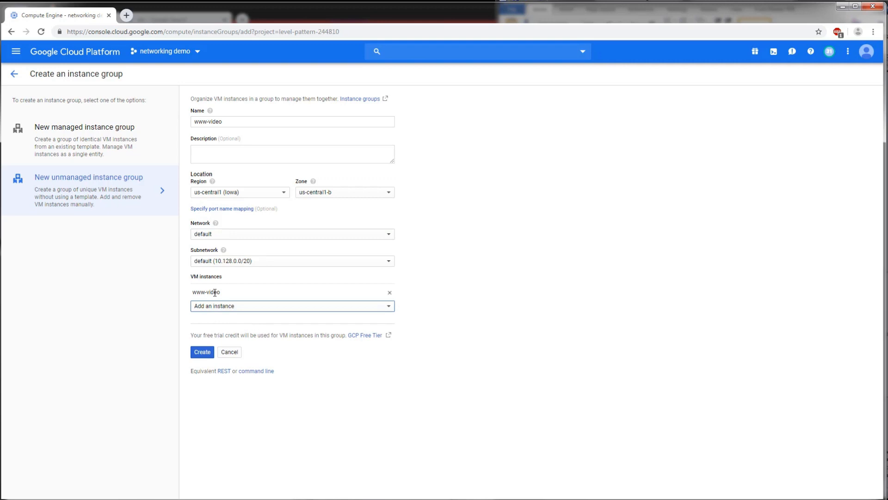
click(202, 352)
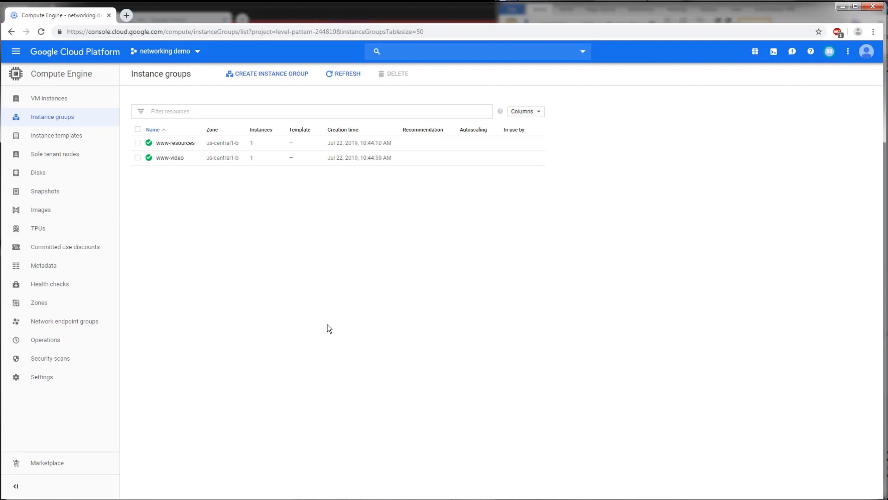
Step: Go to load balancing under Network services and start a new HTTP(S) load balancer named web-map
click(15, 52)
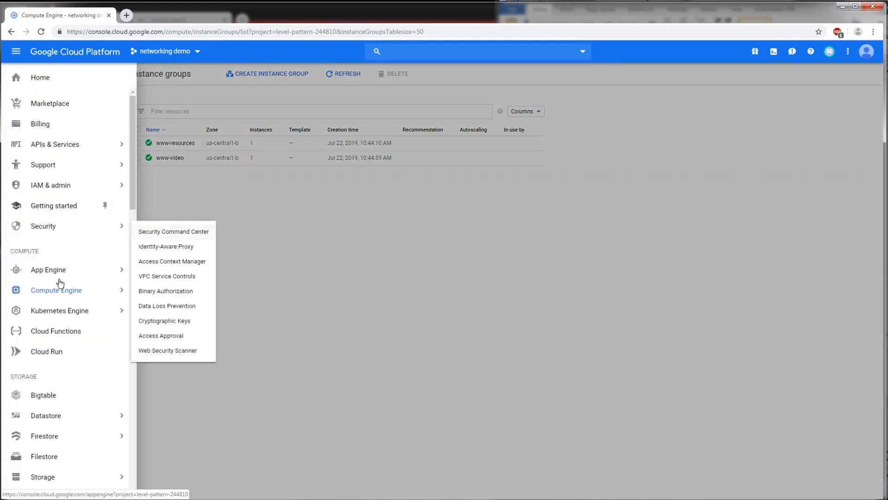
scroll(54, 341, down, 5)
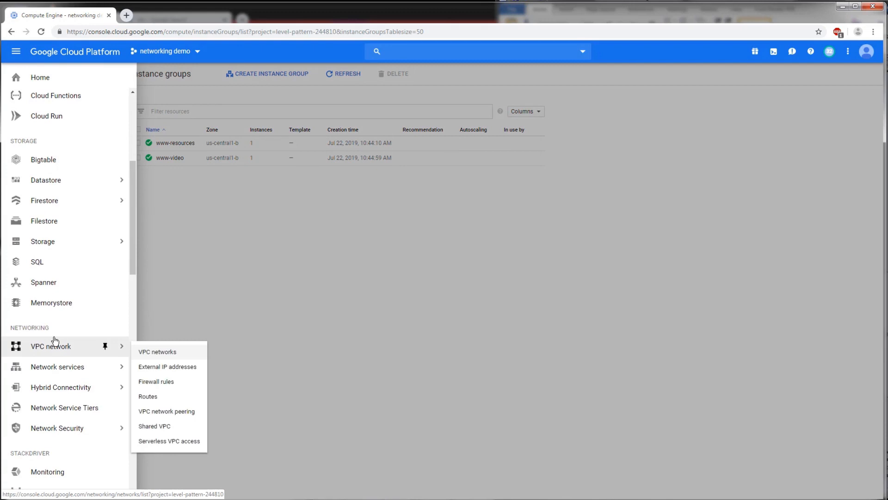
mouse_move(68, 373)
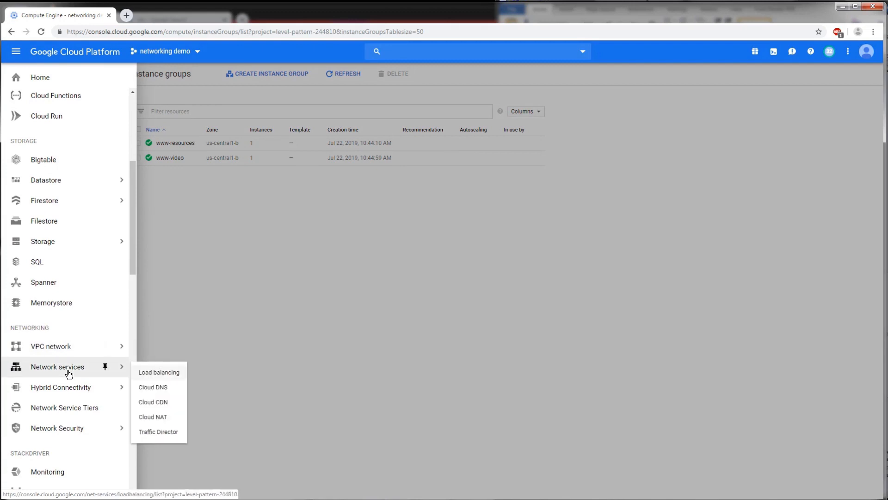
click(161, 373)
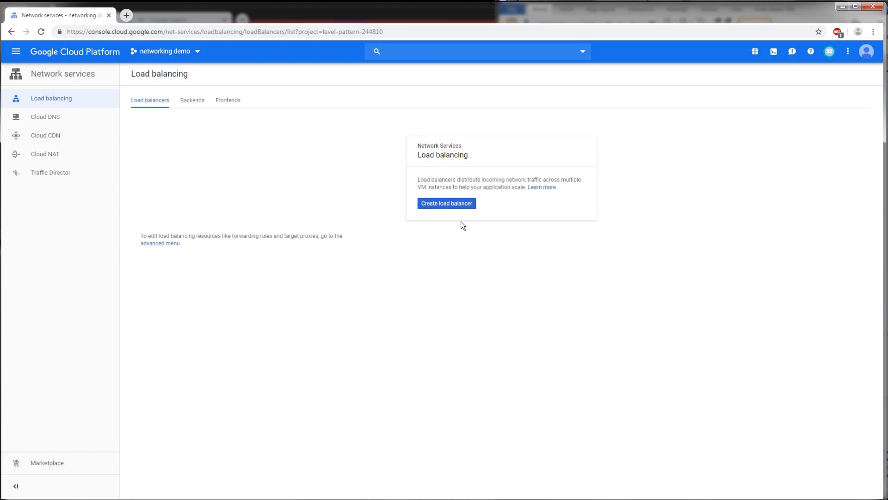
click(455, 206)
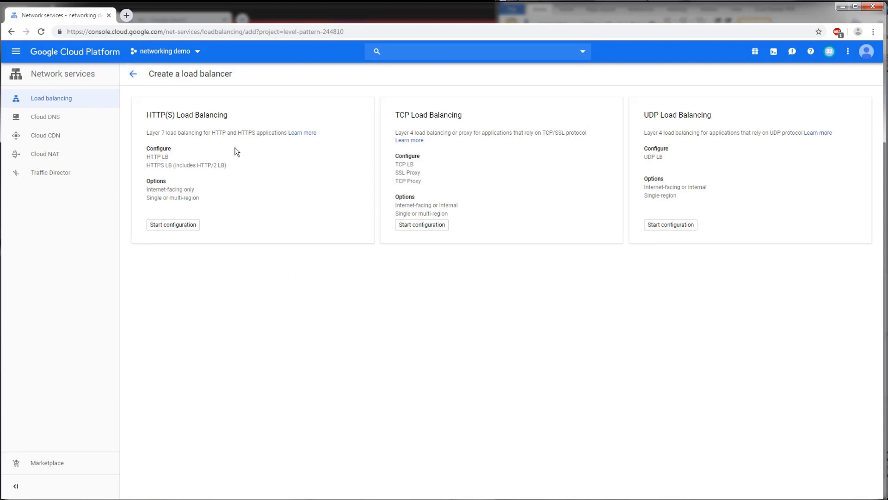
click(185, 226)
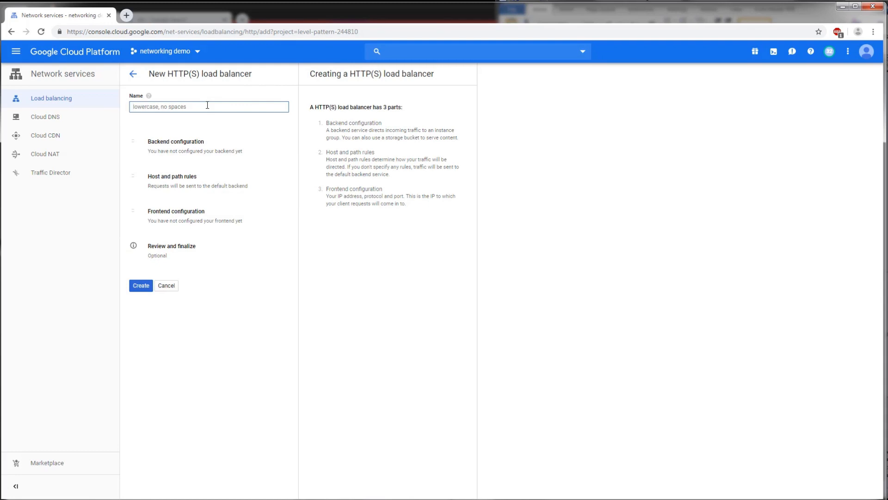
text(web-map)
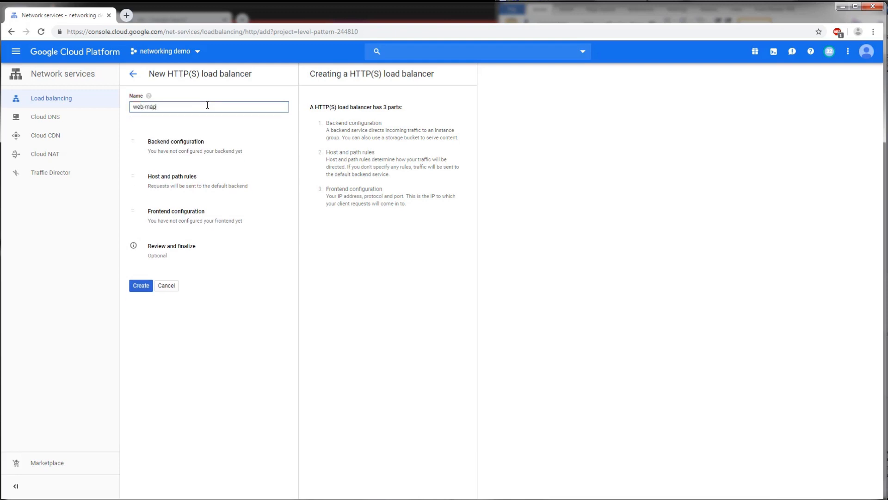
Step: Start a backend service named web-map-backend-service in the backend configuration and assign the www-resources instance group as its backend
click(219, 153)
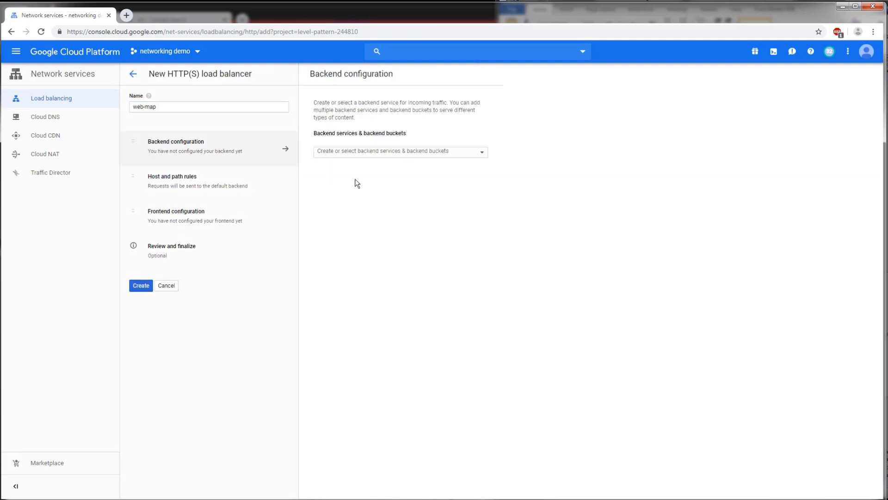
click(421, 155)
mouse_move(367, 169)
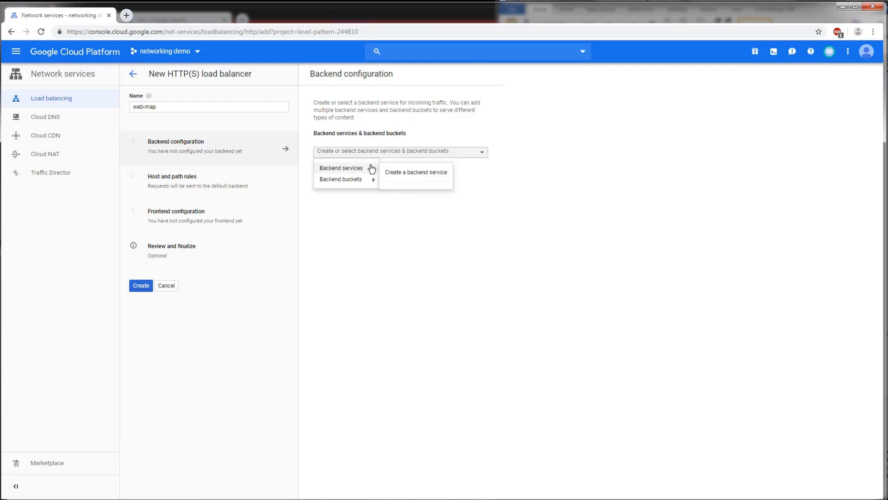
click(414, 175)
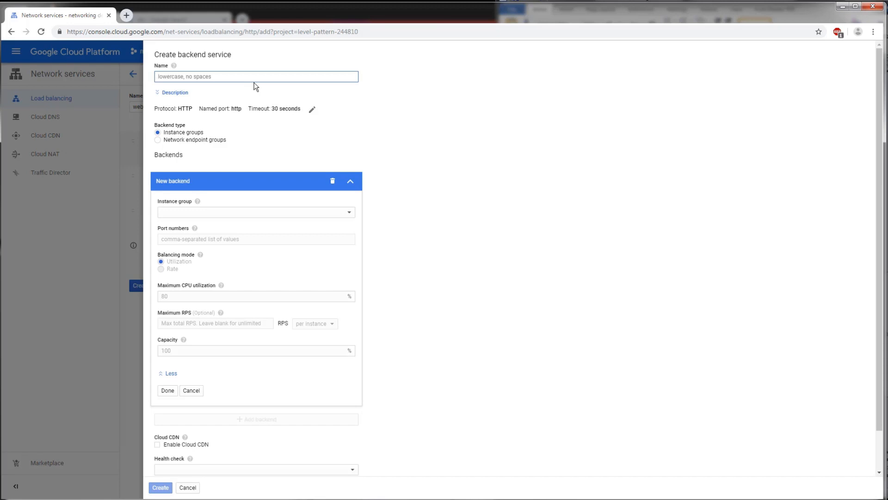
text(web-map-backend-service)
click(258, 214)
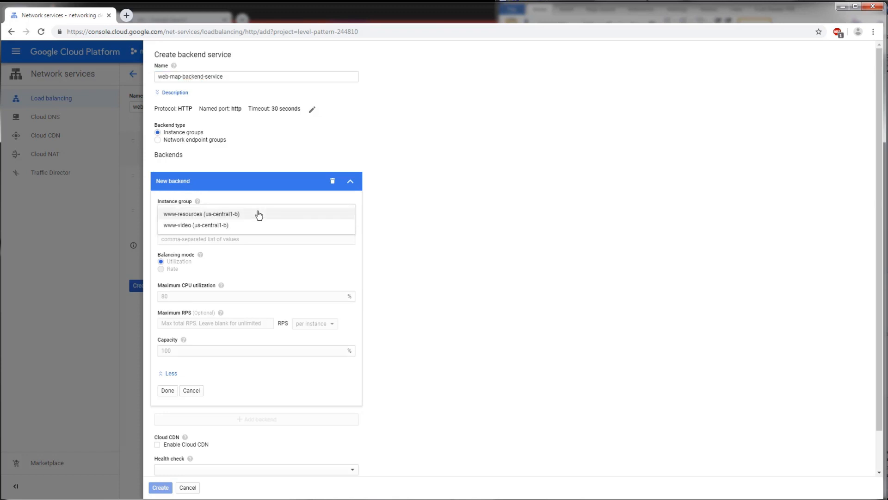
click(241, 214)
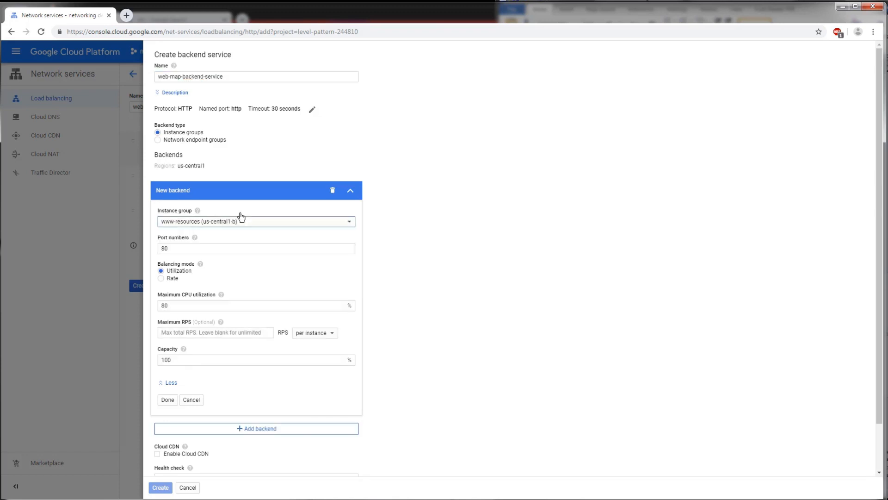
Step: Add a new health check named healthcheck-demo to web-map-backend-service and create the backend service
scroll(461, 254, down, 1)
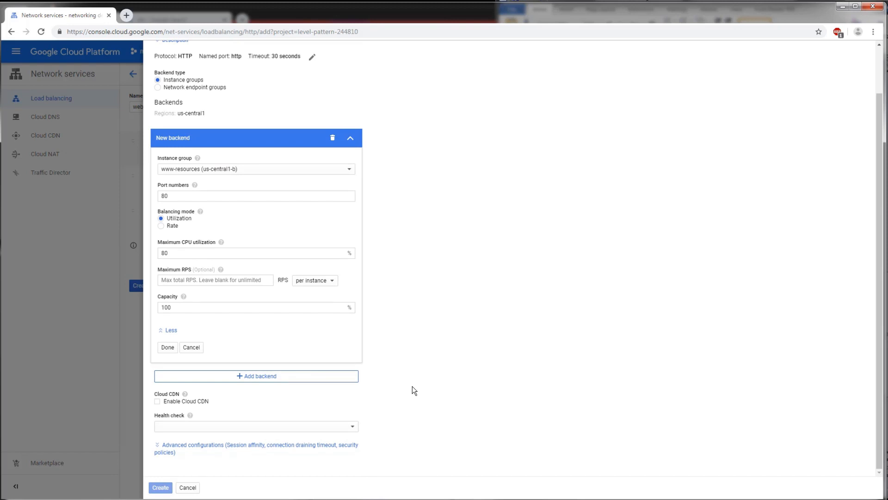
click(208, 426)
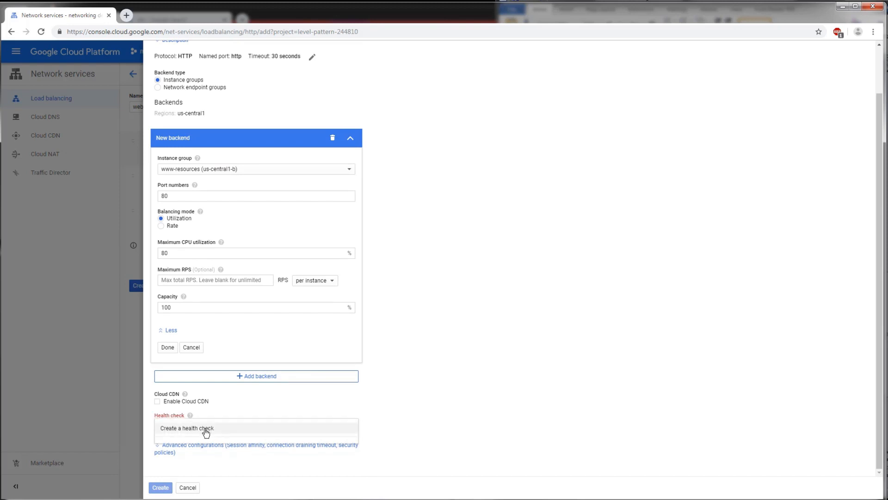
click(208, 430)
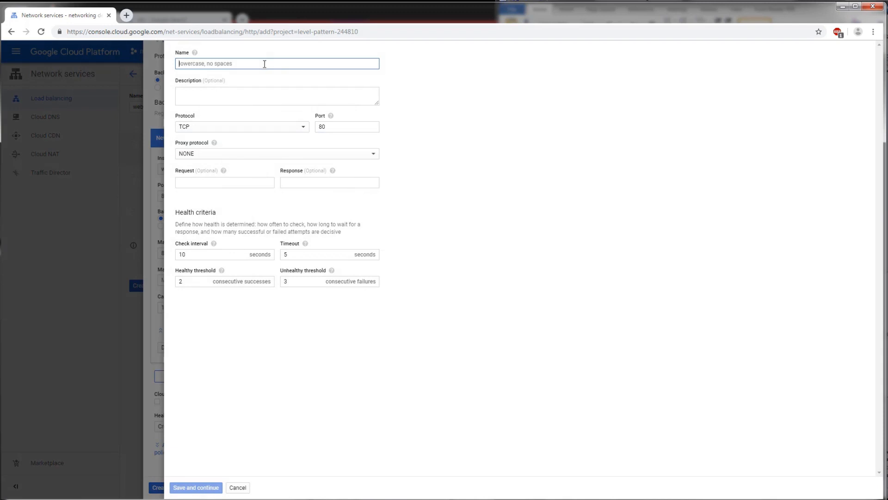
text(hea)
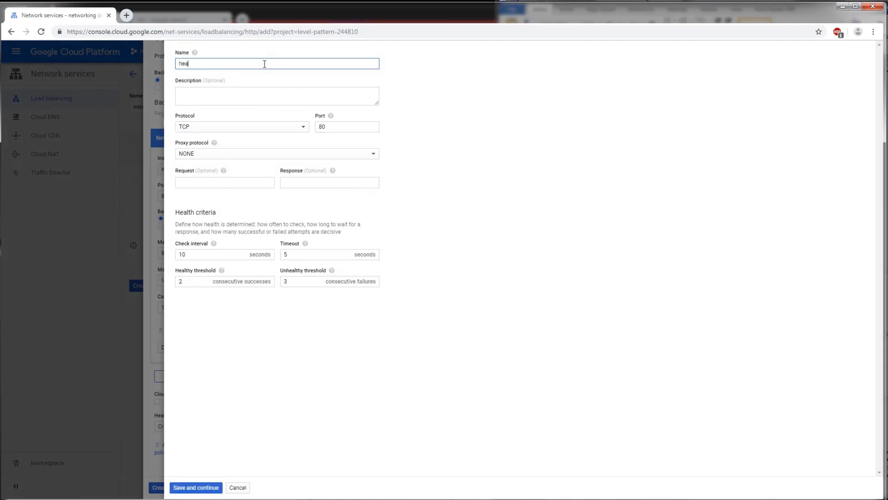
text(lthcheck-)
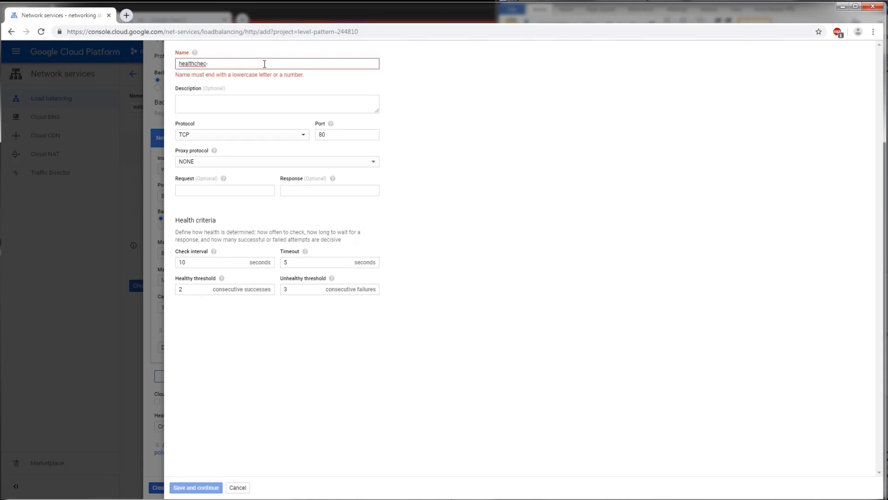
text(demo)
click(200, 487)
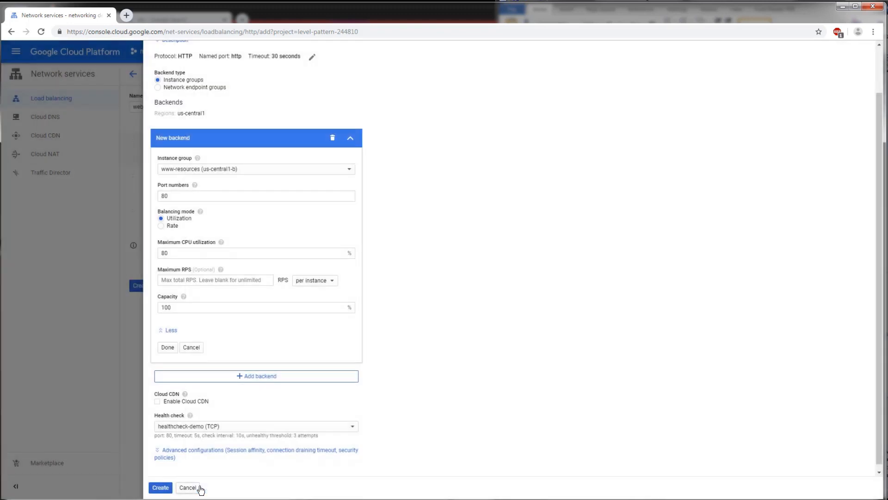
click(161, 487)
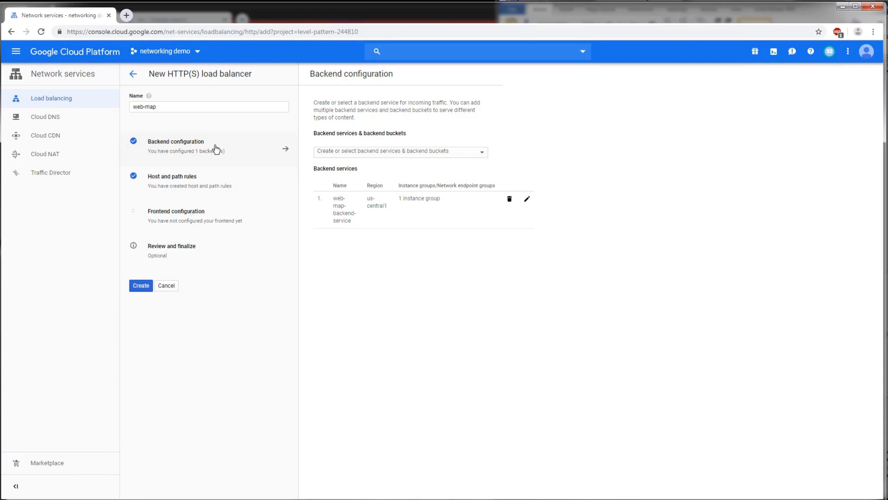
Step: Start a second backend service named video-service and assign the www-video instance group as its backend
click(378, 157)
mouse_move(354, 168)
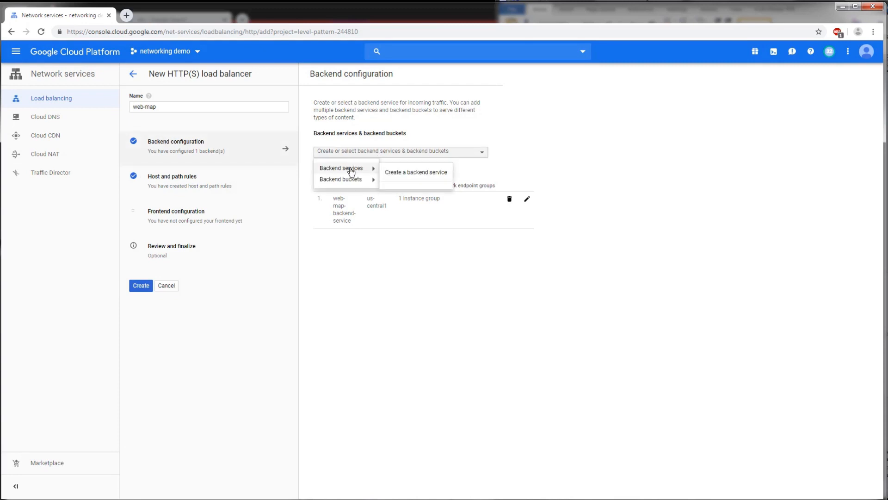
click(396, 174)
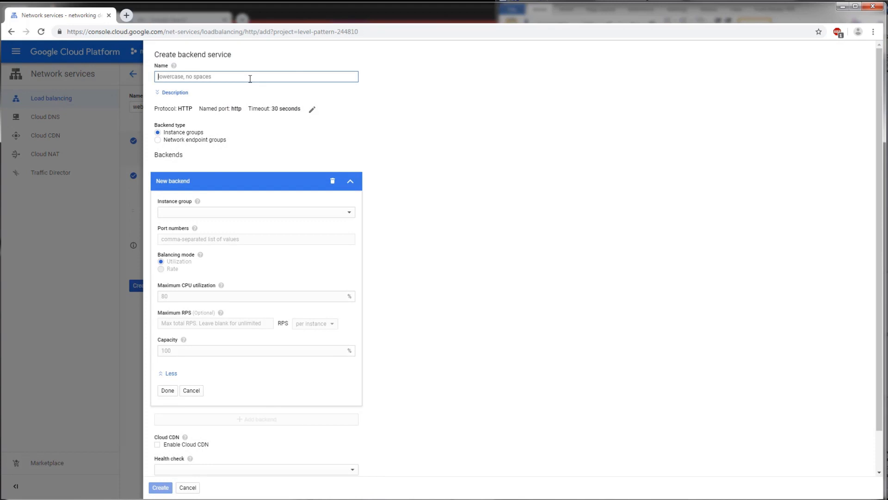
text(video-service)
click(238, 213)
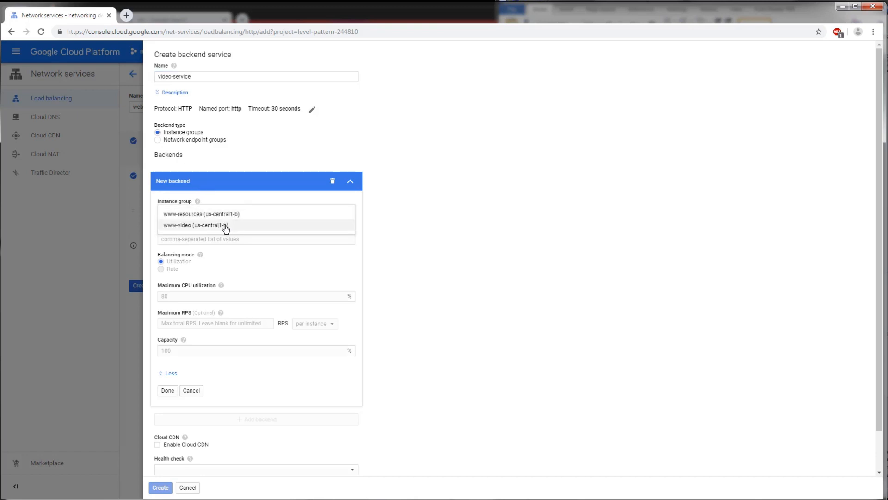
click(226, 226)
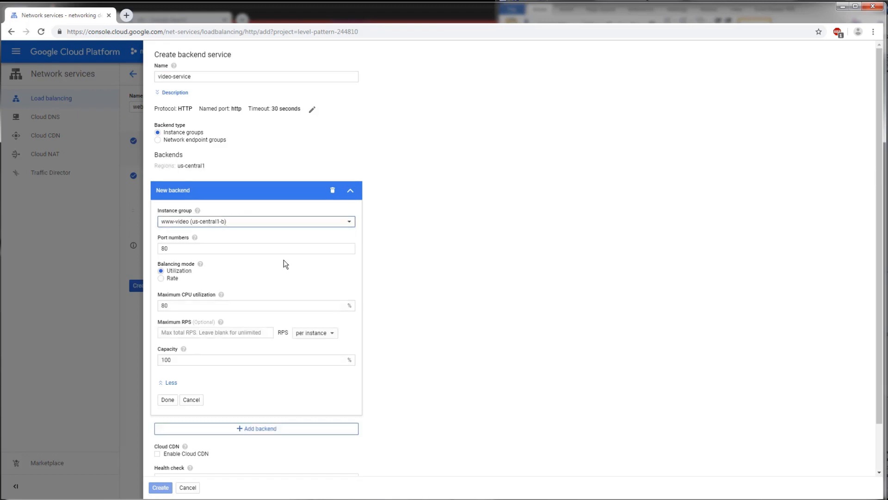
scroll(287, 277, down, 1)
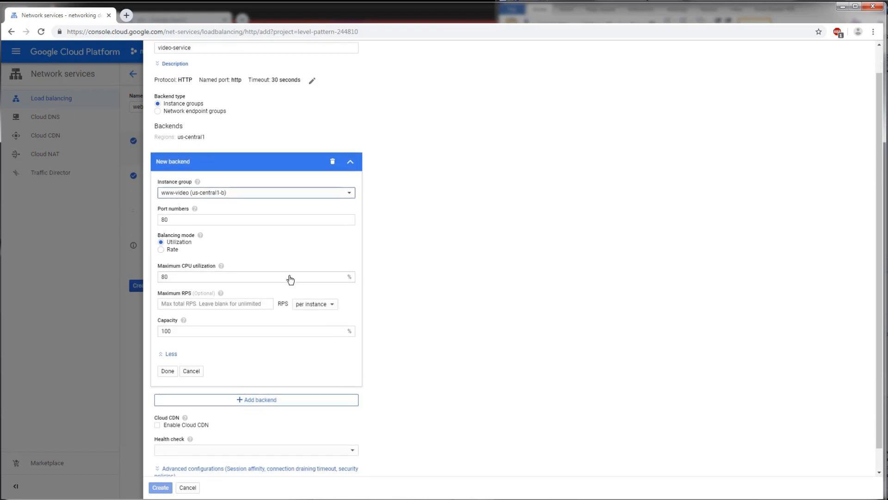
scroll(290, 279, down, 1)
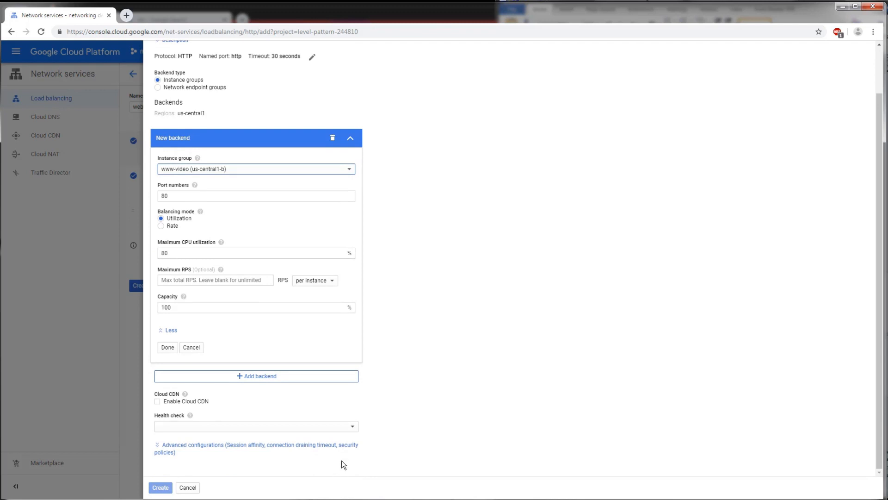
click(350, 426)
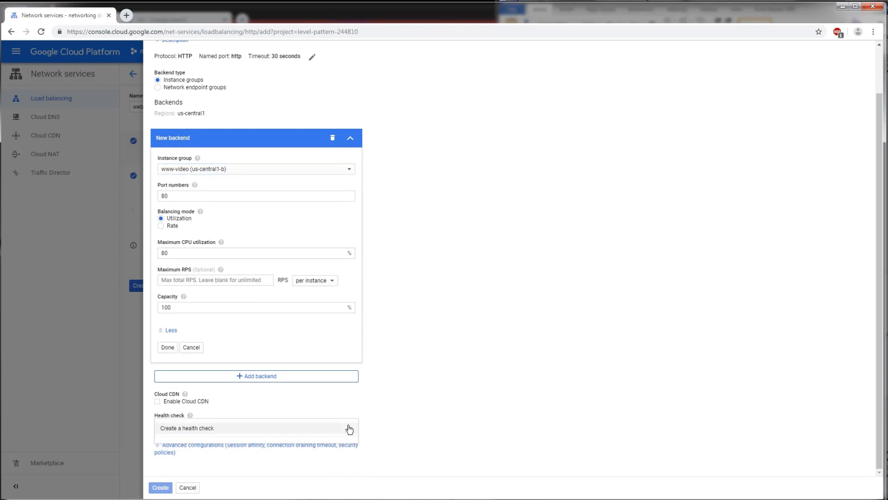
click(323, 428)
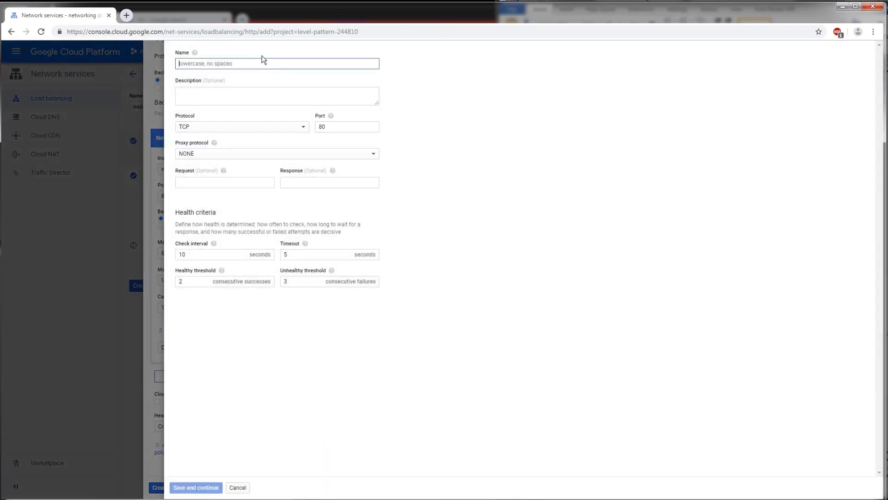
key(Escape)
Step: Add a new health check named health-check-demo2 to video-service and create the backend service
click(229, 425)
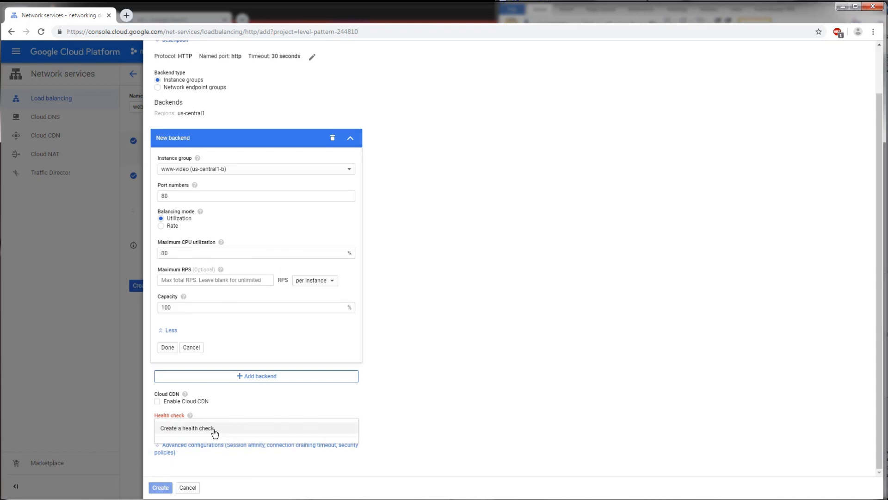
click(214, 429)
text(-demo)
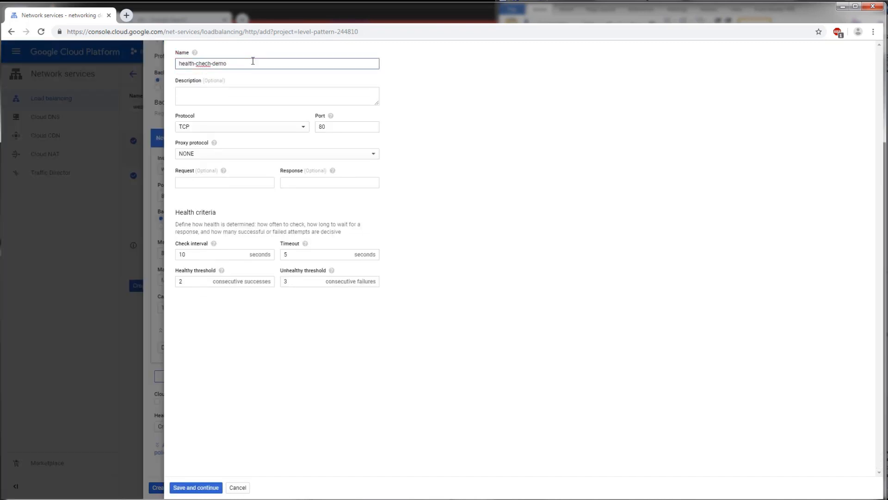
click(196, 487)
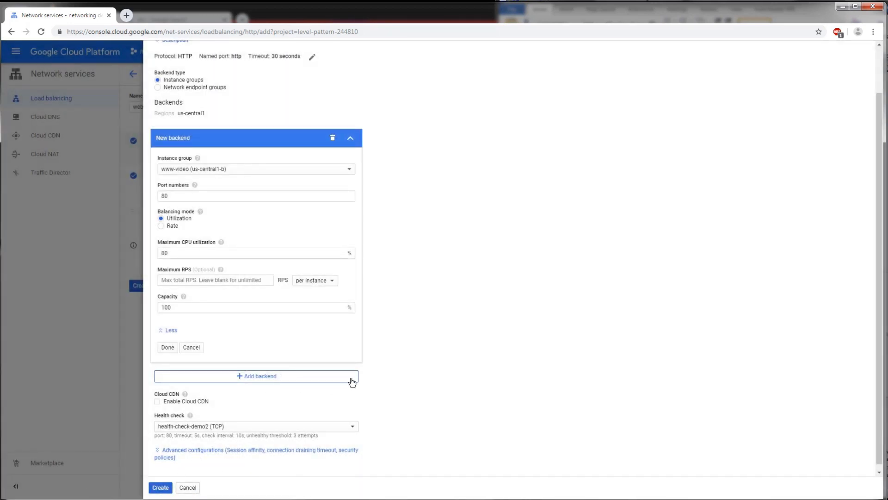
click(162, 488)
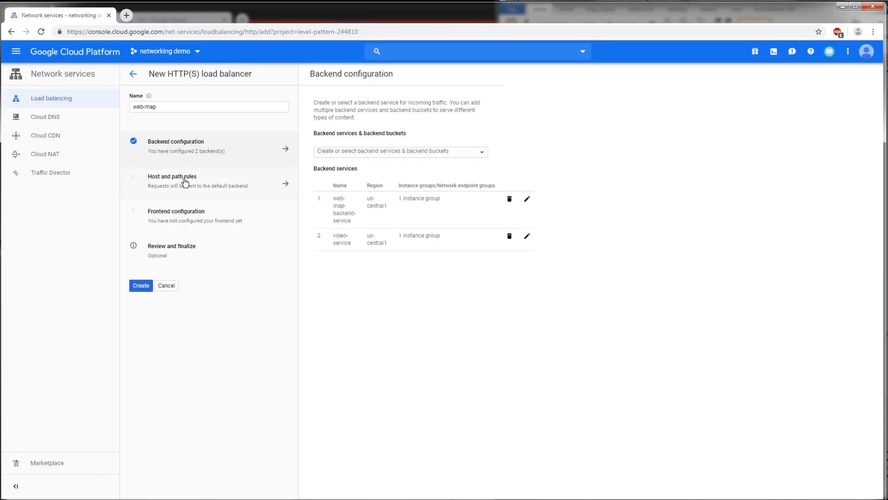
Step: Add a host and path rule sending host * with paths /video and /video/* to video-service
click(224, 187)
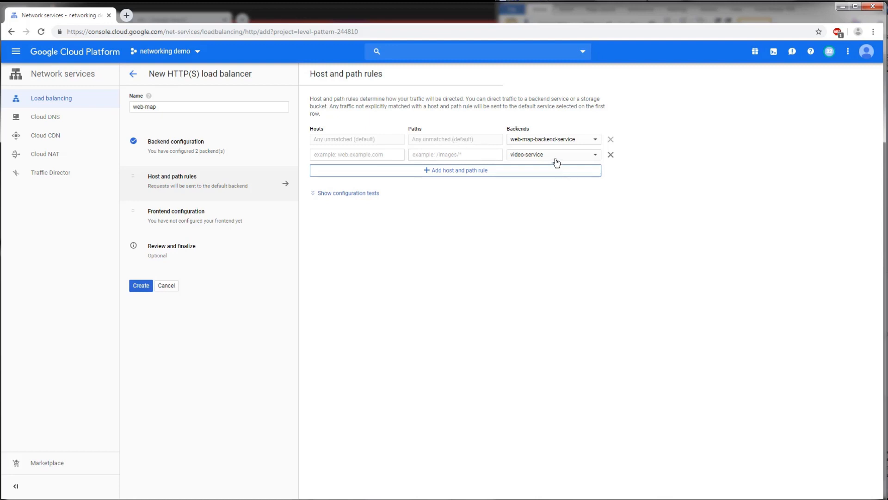
click(470, 155)
click(364, 154)
text(*)
click(439, 155)
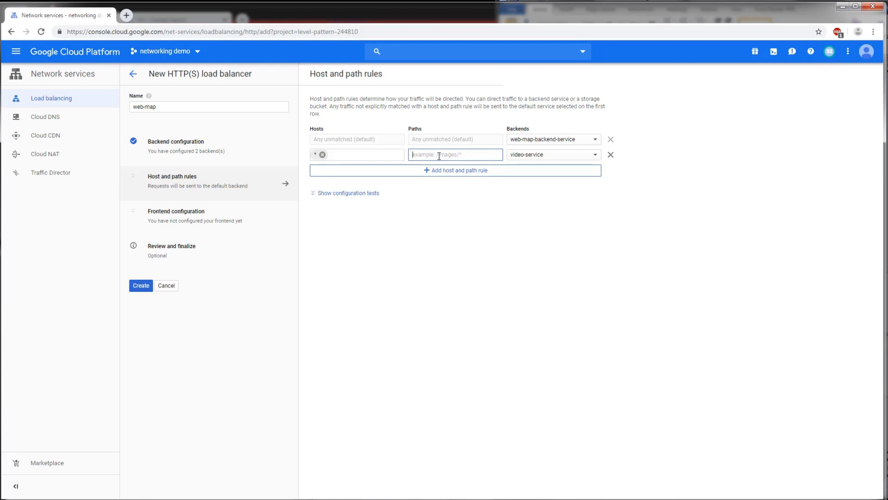
text(/video)
key(Return)
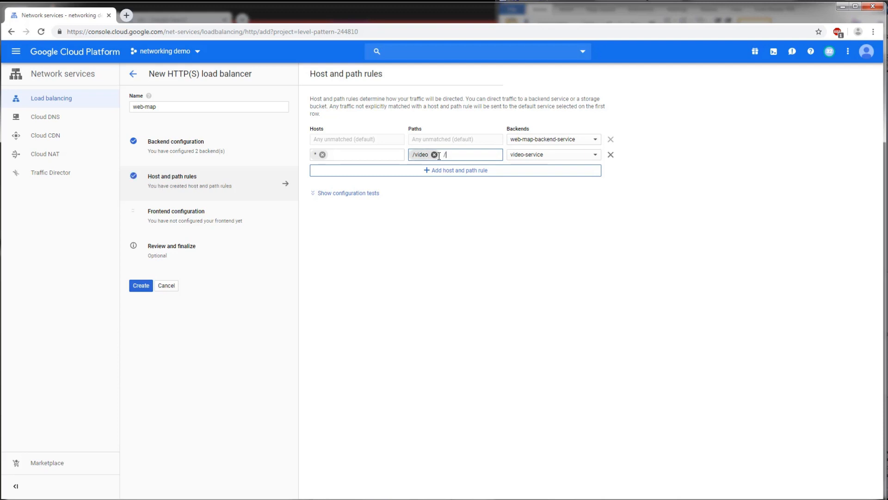
text(/video/*)
click(415, 233)
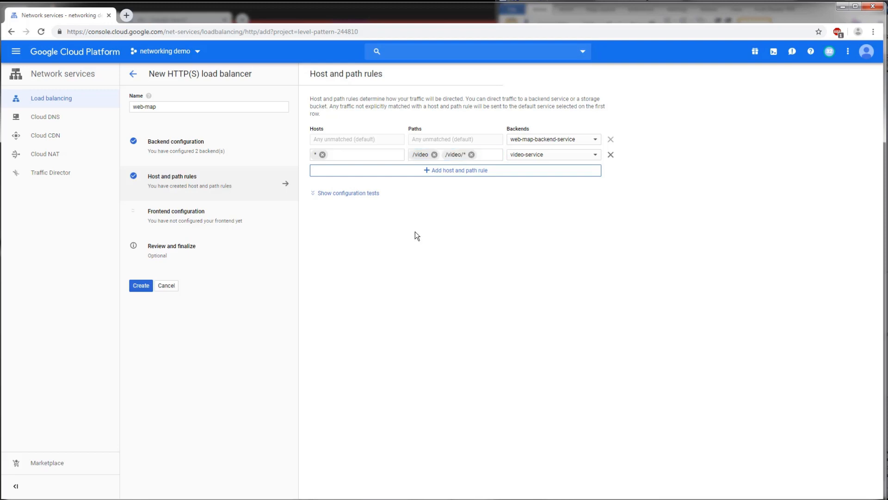
Step: Configure the frontend with the name http-content-rule and the reserved IP address lb-ip-1
click(185, 217)
click(435, 163)
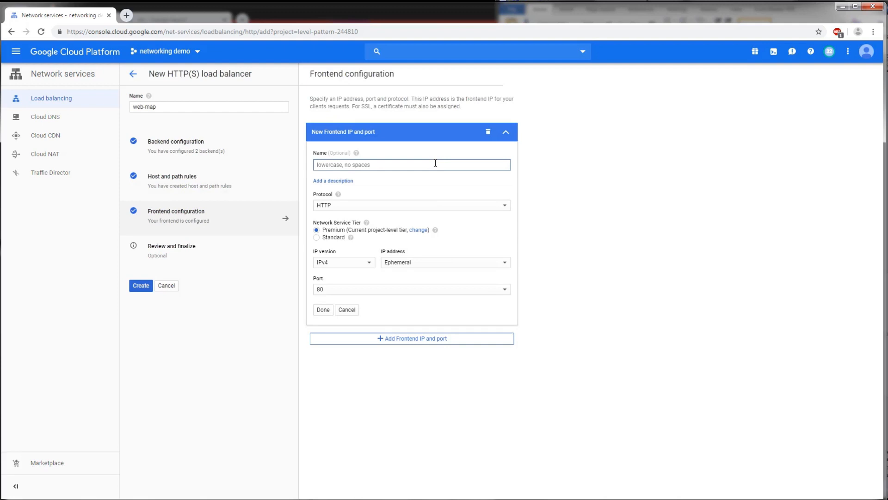
text(http-conte)
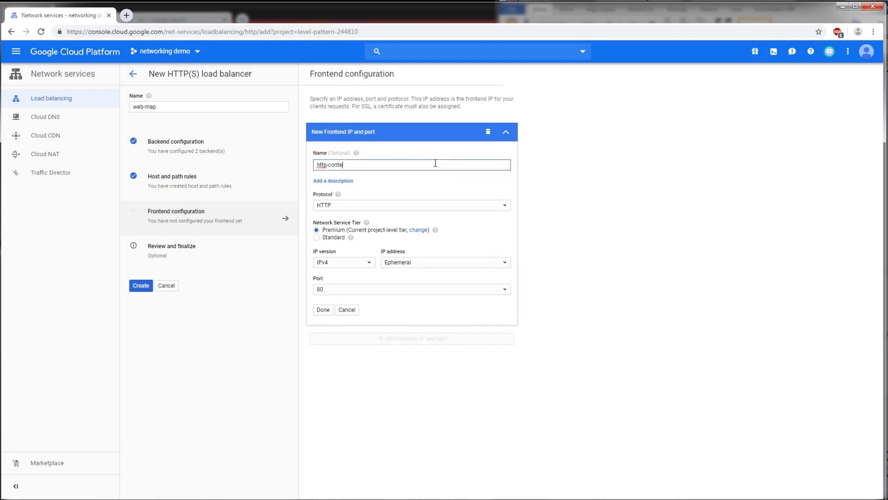
text(nt-rule)
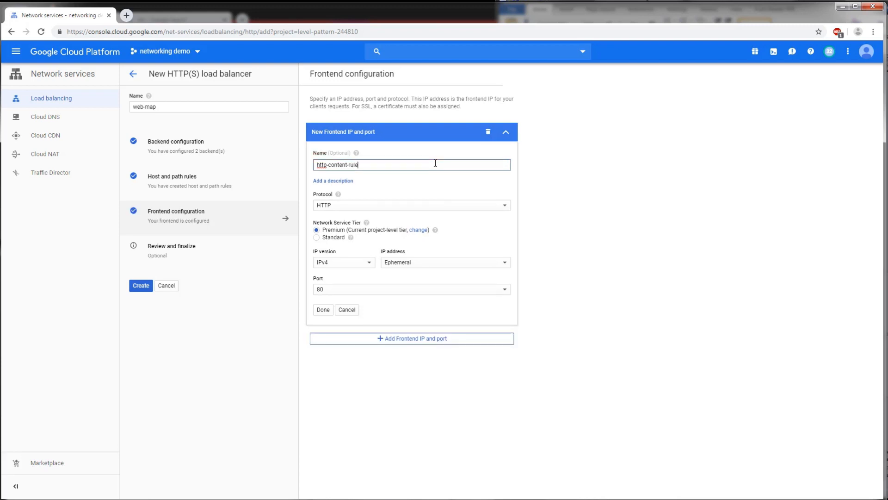
click(392, 186)
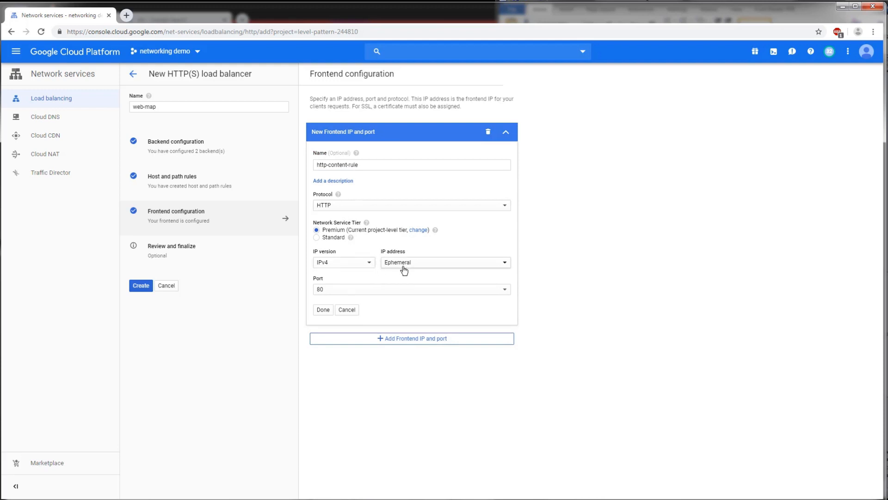
click(419, 263)
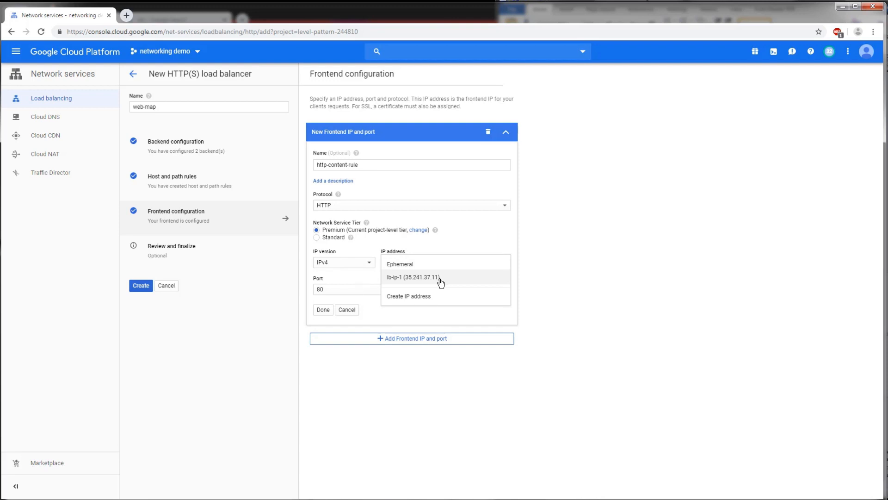
click(441, 280)
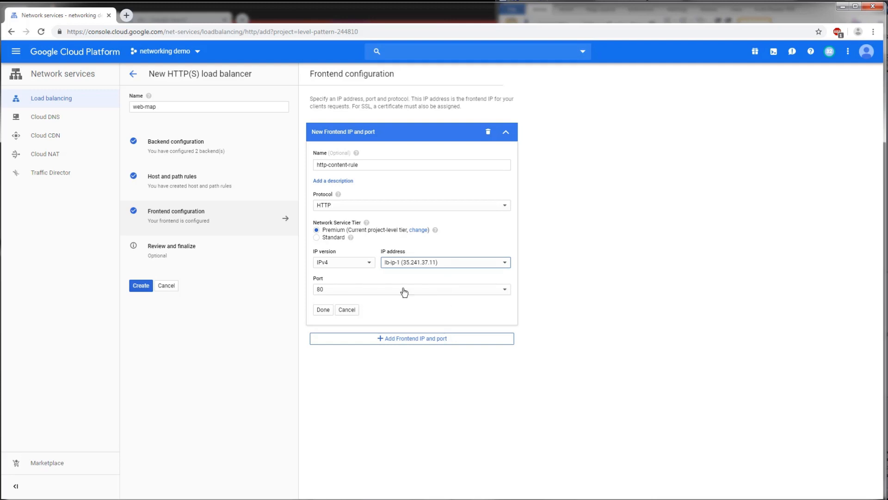
click(320, 310)
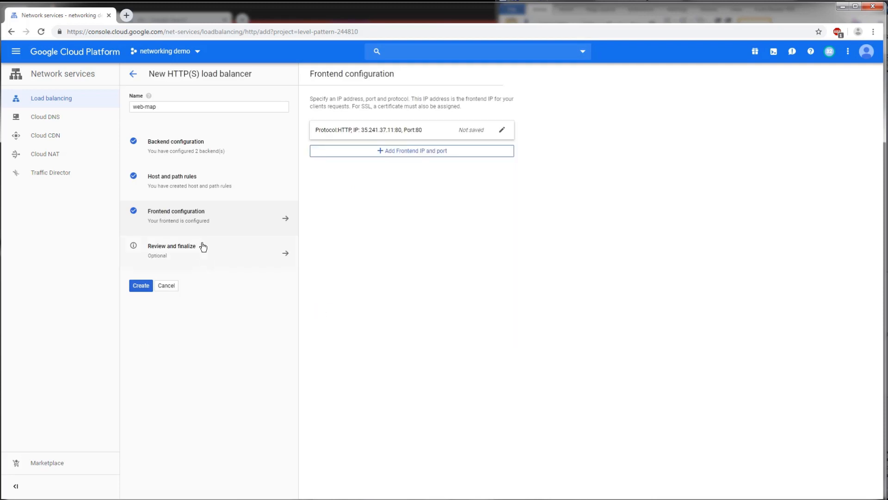
Step: Review the configuration and create the web-map load balancer, opening its details page and reloading it
click(181, 254)
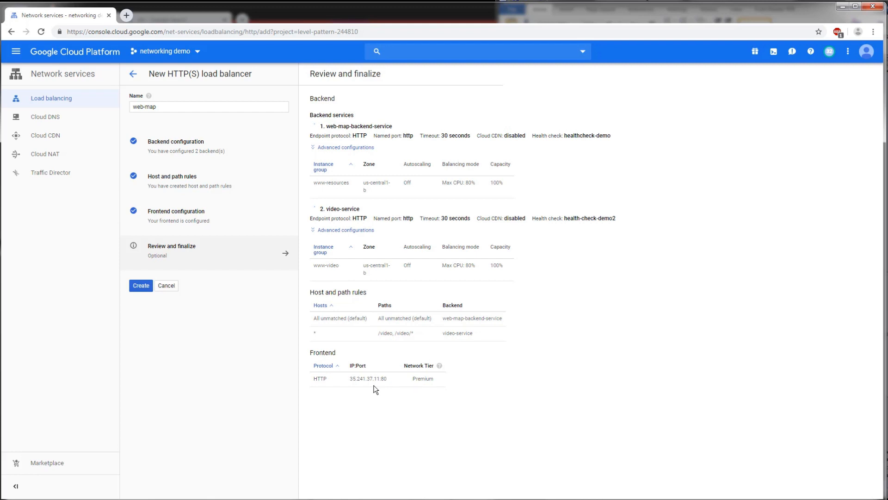
click(141, 286)
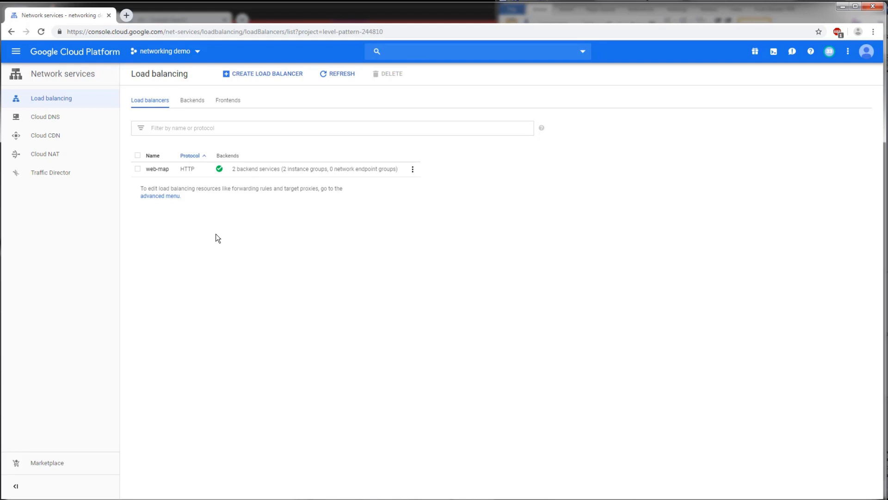
click(157, 169)
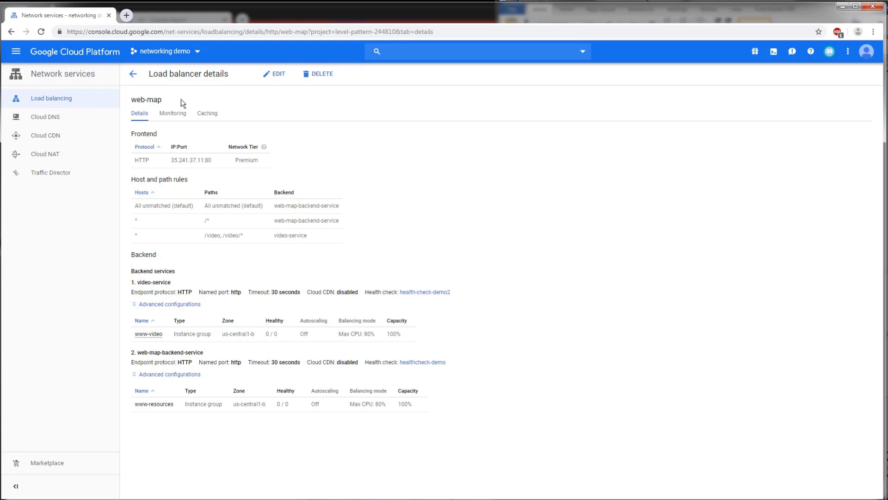
click(41, 32)
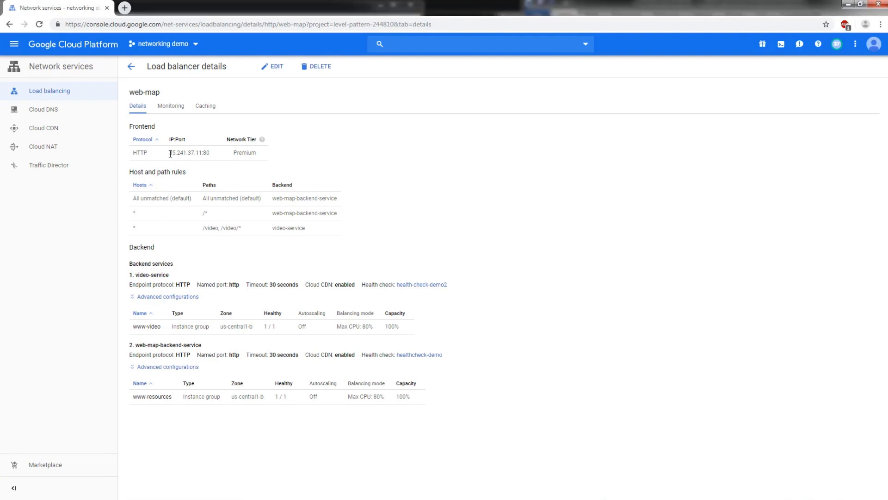
Step: Browse to the load balancer's frontend address 35.241.37.11:80 from its details page to test the default route
drag(170, 154, 210, 155)
right_click(203, 154)
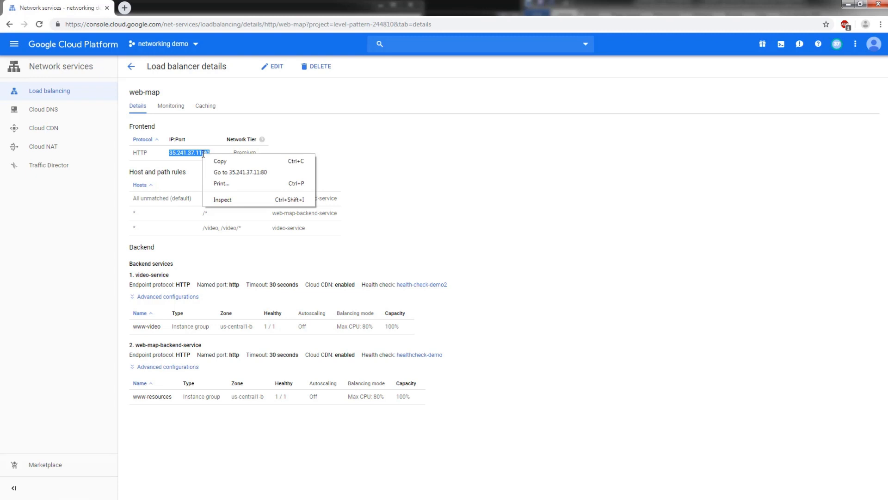
click(221, 170)
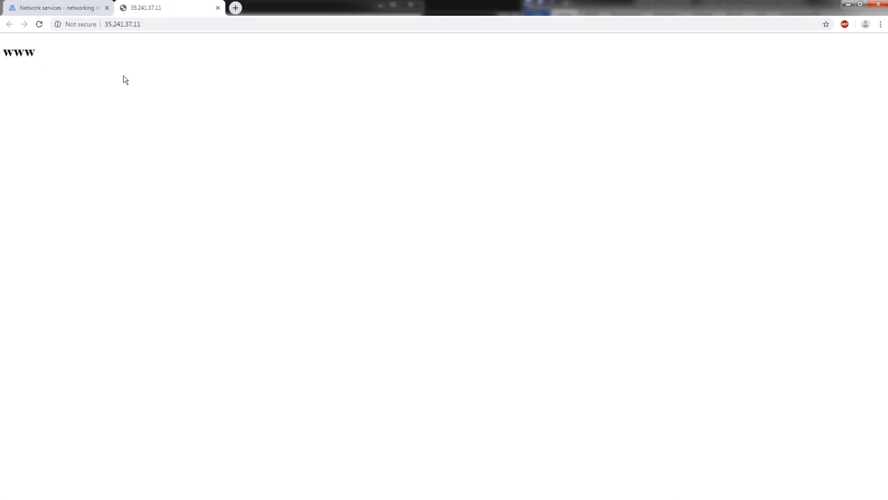
Step: Load 35.241.37.11/video to test the path rule for the video backend
click(157, 25)
click(169, 26)
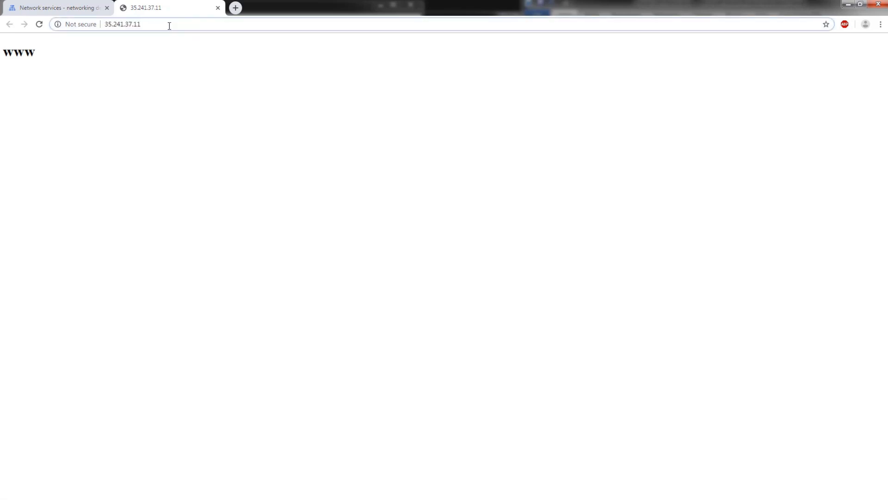
text(/video)
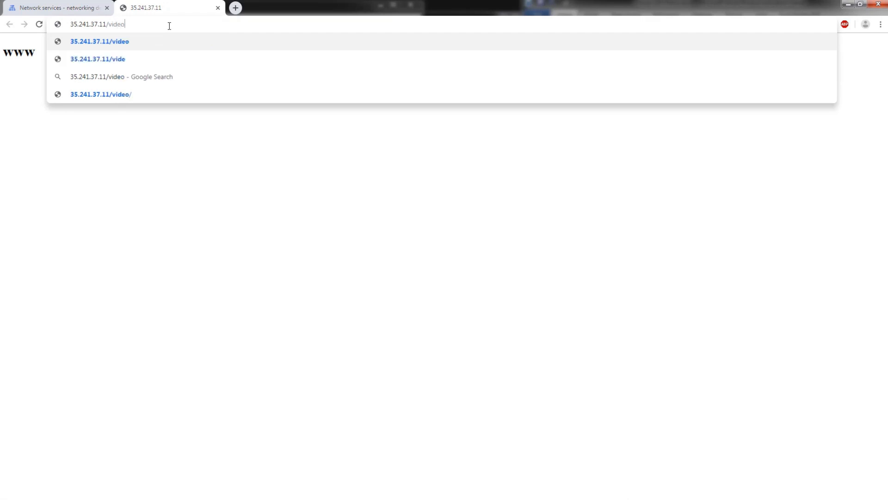
key(Return)
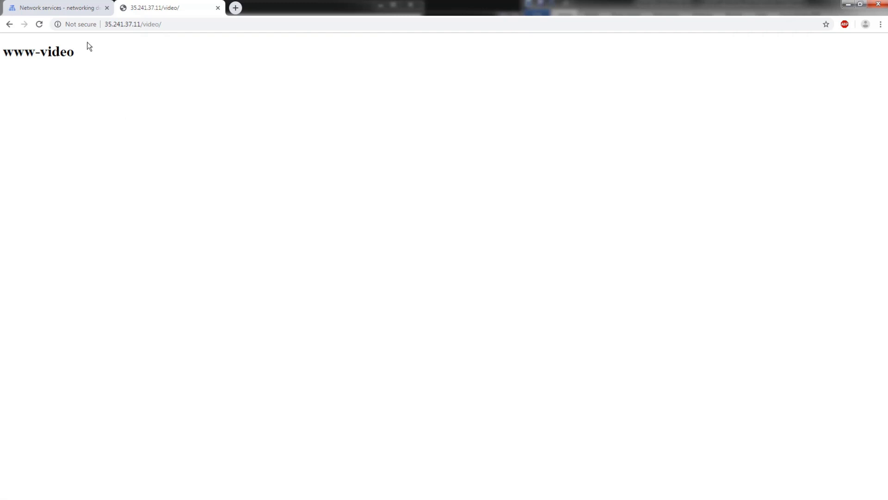
Step: Return to the load balancer details and examine the traffic monitoring for web-map-backend-service and video-service
click(65, 8)
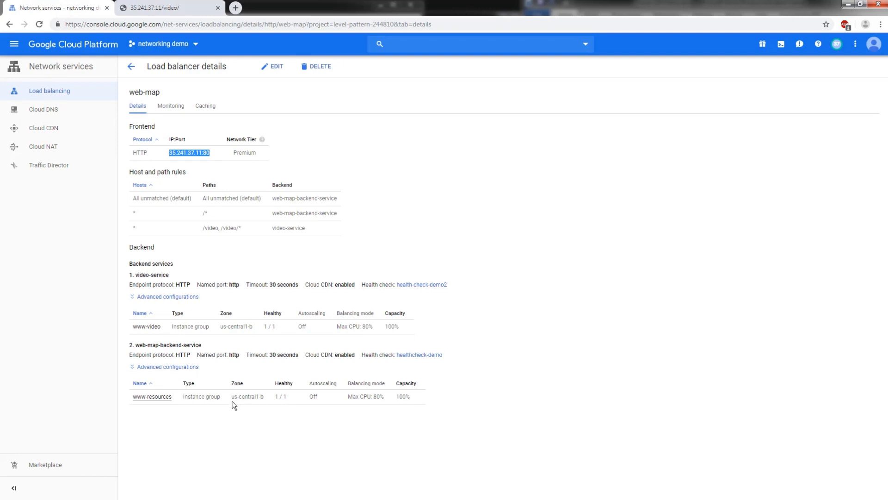
click(217, 234)
click(175, 109)
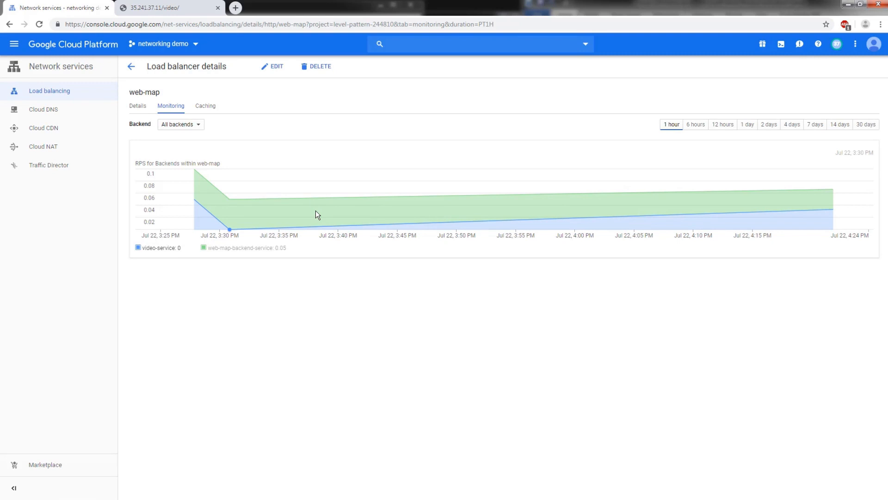
click(197, 125)
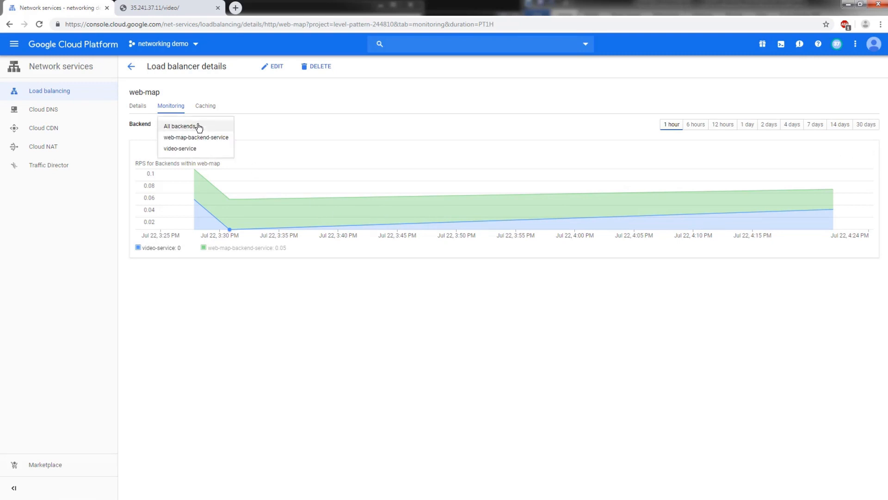
click(192, 137)
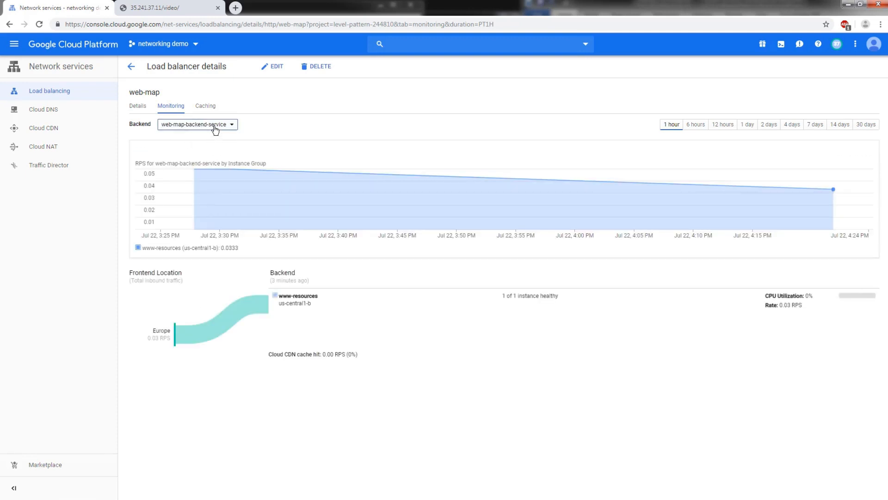
click(213, 125)
click(199, 137)
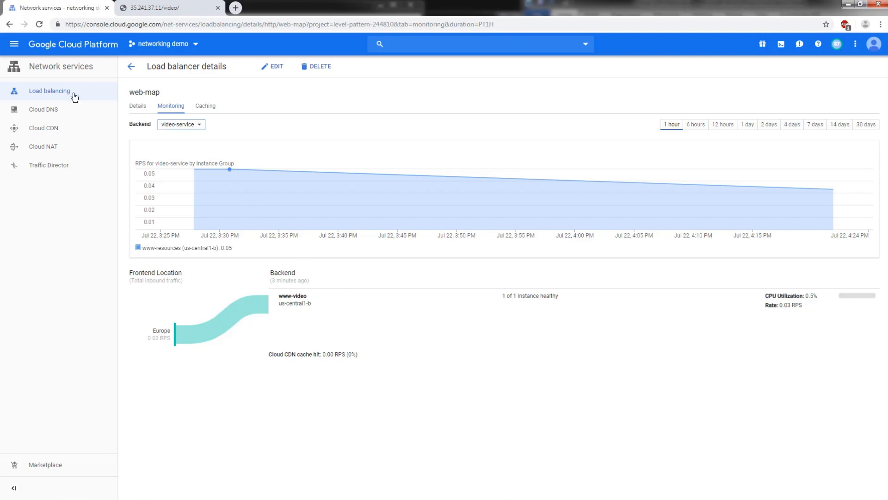
Step: Open the Stackdriver Logs Viewer for the project
click(9, 46)
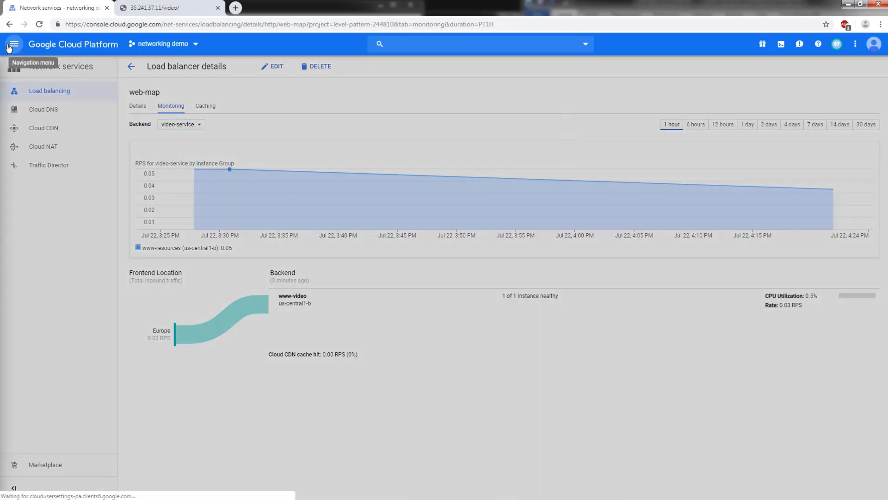
mouse_move(48, 264)
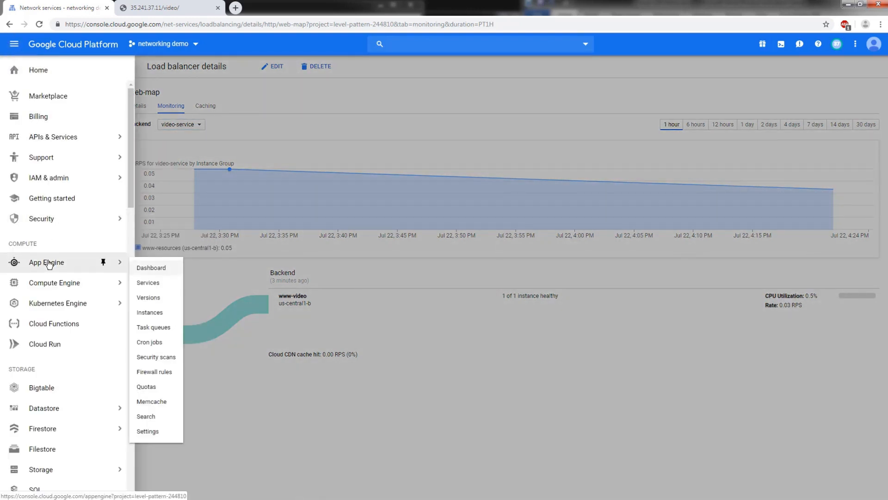
scroll(49, 265, down, 3)
scroll(49, 265, down, 5)
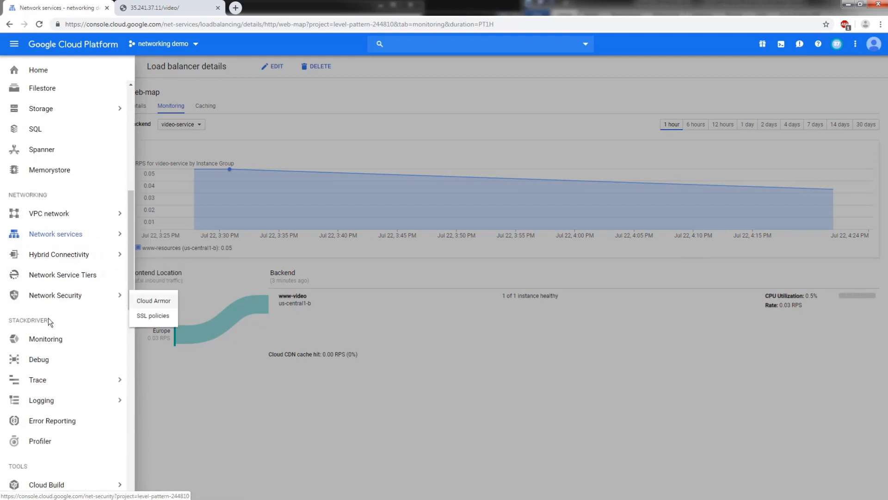
mouse_move(44, 401)
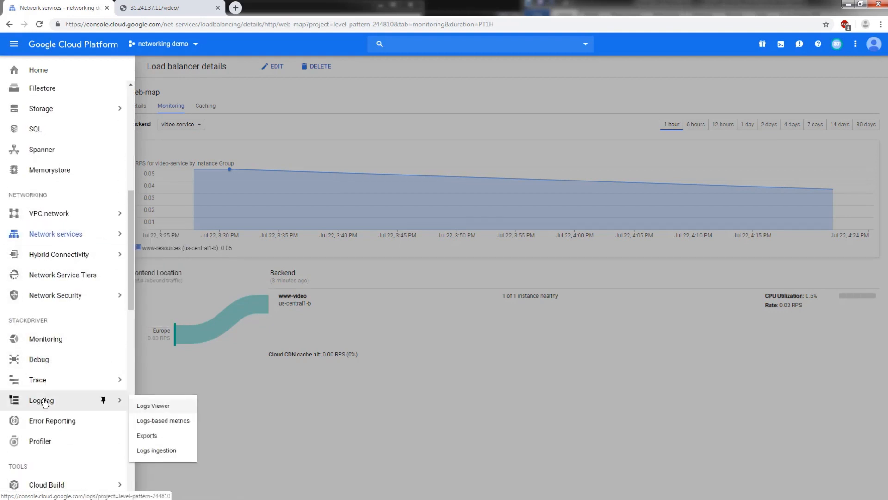
click(166, 410)
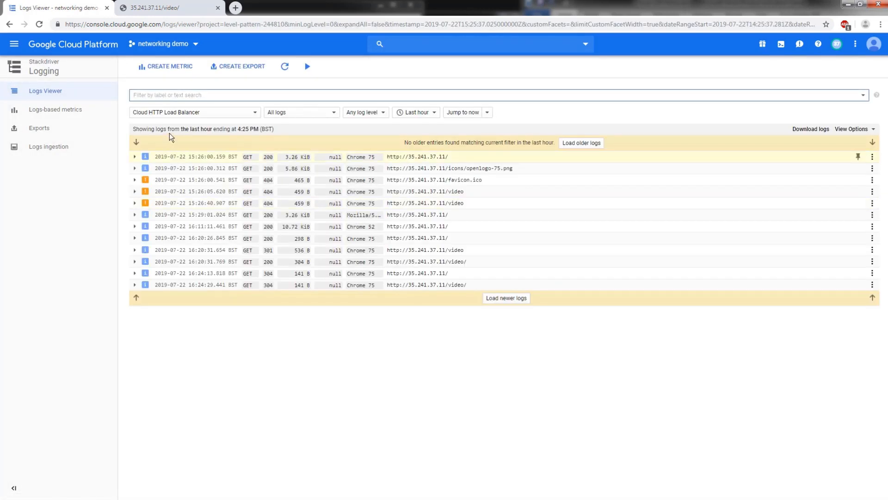
Step: Filter the logs to Cloud HTTP Load Balancer, http-content-rule, web-map, and expand the 16:20:31.654 /video request entry
click(184, 113)
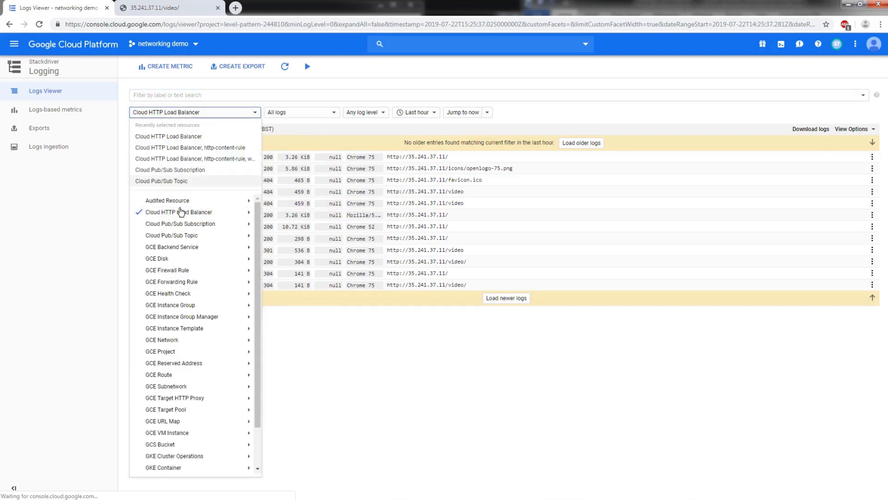
mouse_move(181, 215)
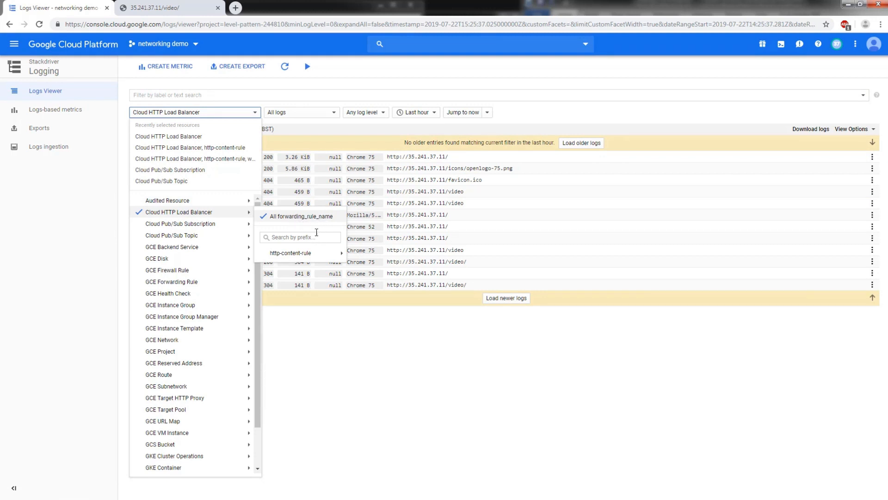
mouse_move(306, 254)
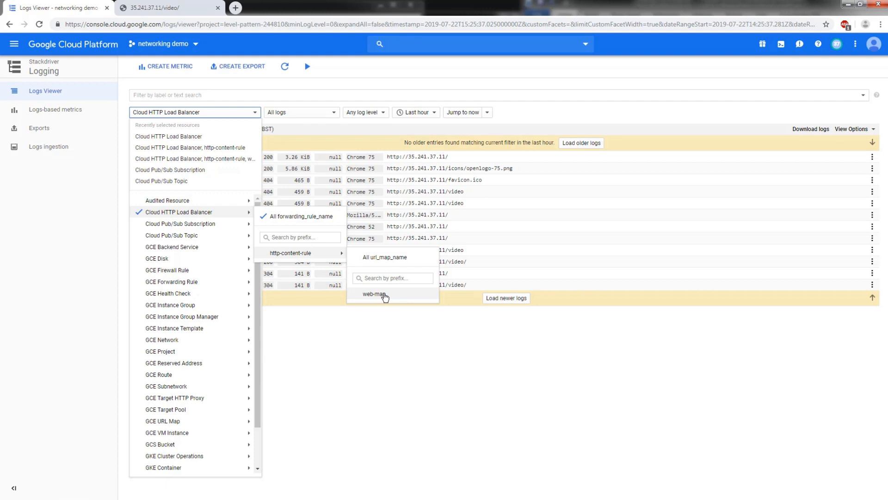
click(384, 297)
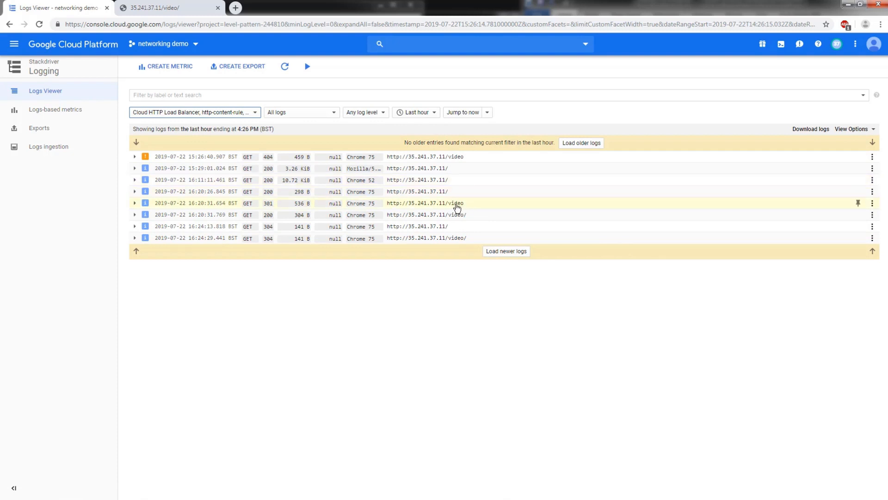
click(458, 208)
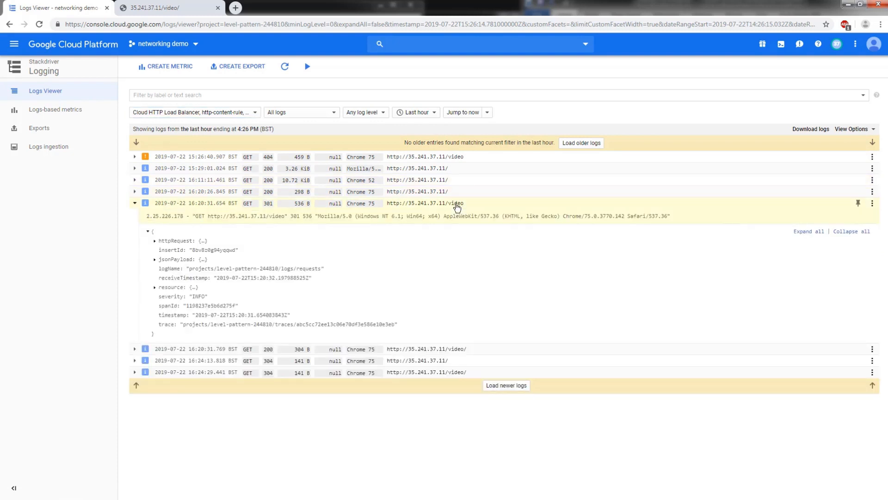